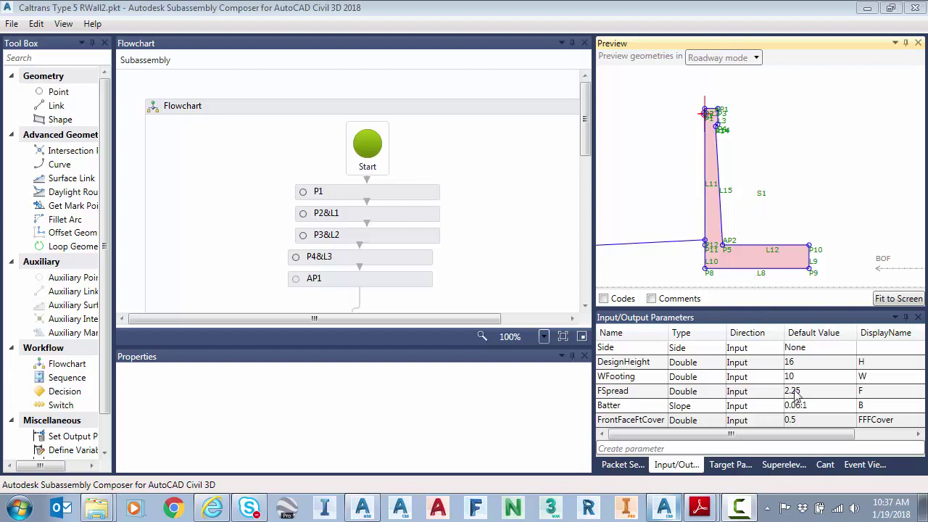
{"action": "left_click", "coordinate": [609, 350]}
{"action": "left_click", "coordinate": [617, 367]}
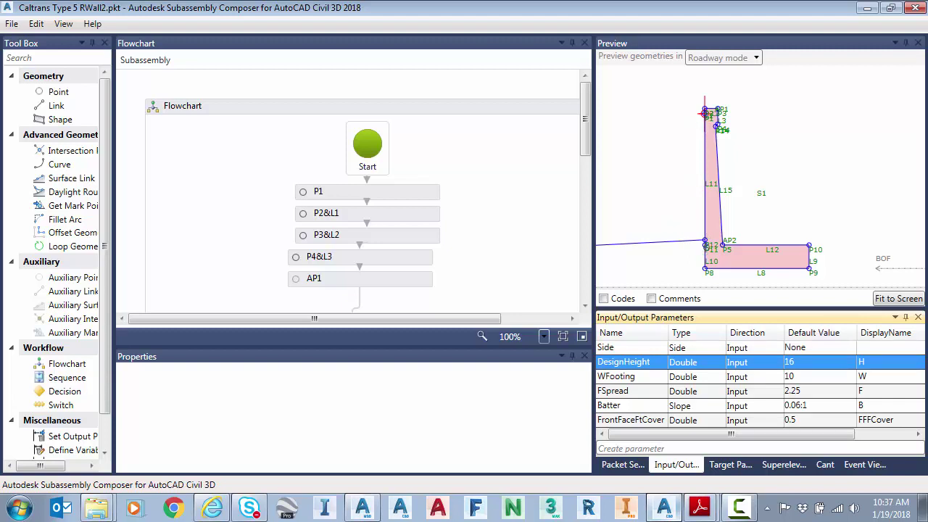
{"action": "scroll", "coordinate": [705, 246], "scroll_direction": "up", "scroll_amount": 2}
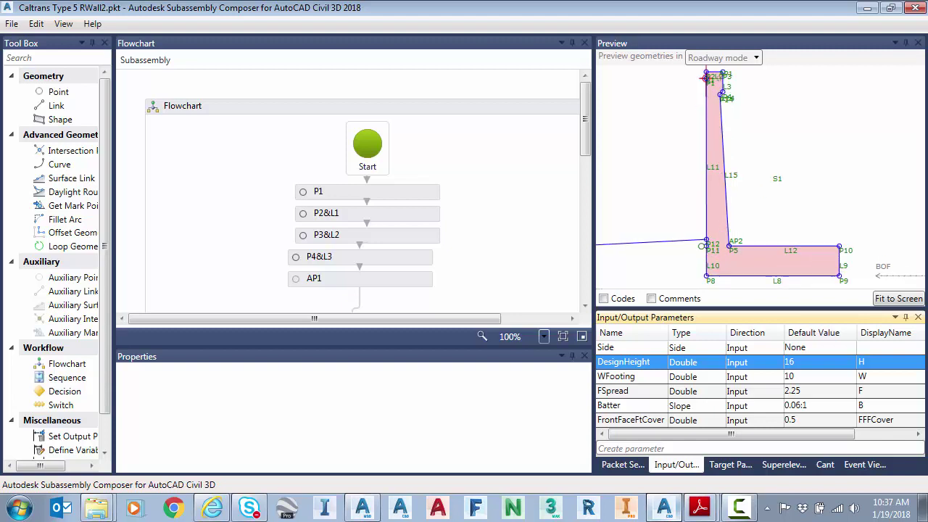
{"action": "scroll", "coordinate": [705, 245], "scroll_direction": "down", "scroll_amount": 3}
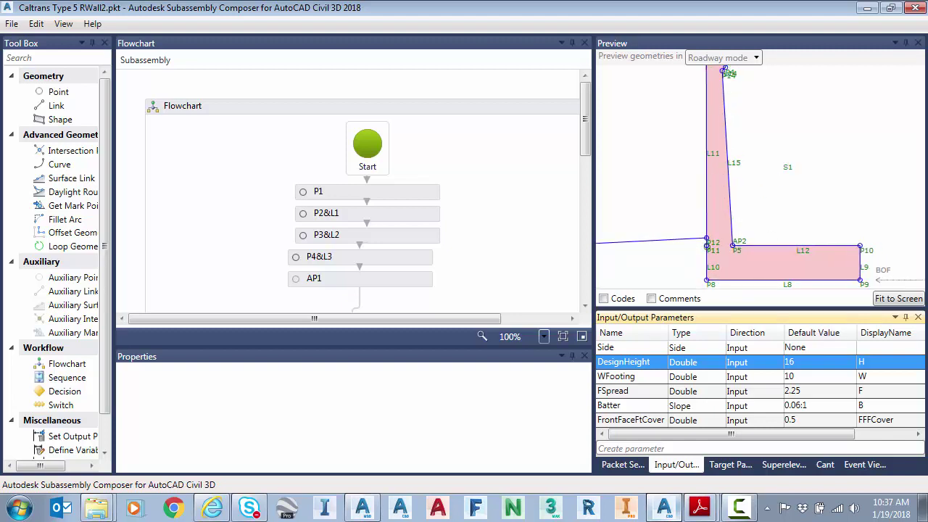
{"action": "scroll", "coordinate": [705, 136], "scroll_direction": "up", "scroll_amount": 3}
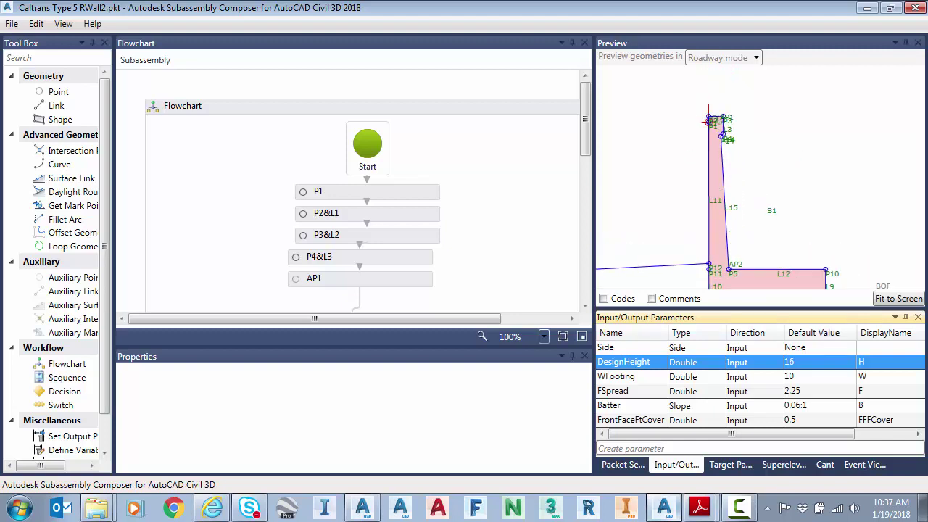
{"action": "scroll", "coordinate": [707, 123], "scroll_direction": "down", "scroll_amount": 2}
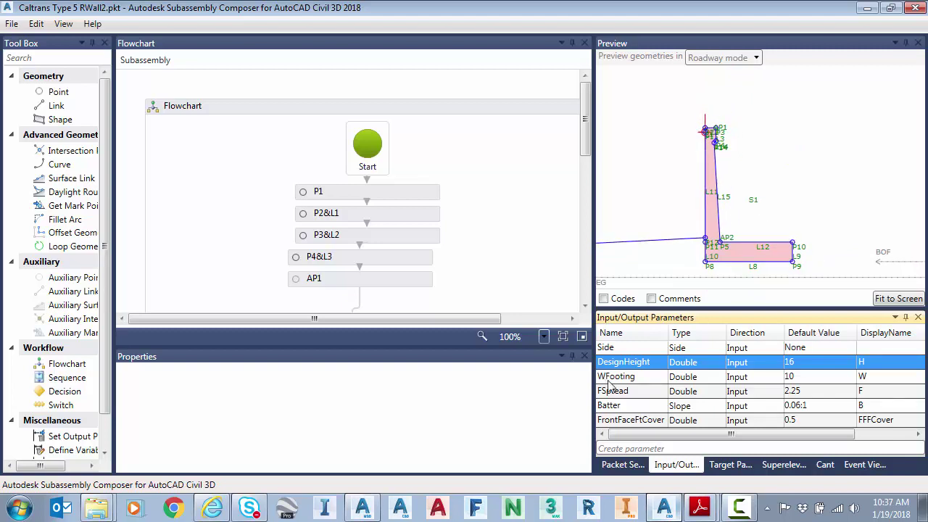
{"action": "left_click", "coordinate": [613, 379]}
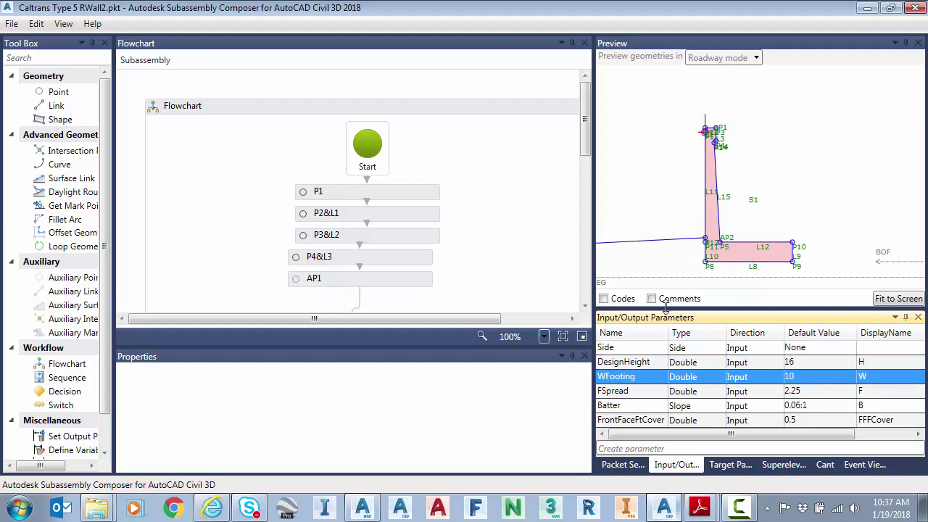
{"action": "left_click", "coordinate": [623, 392]}
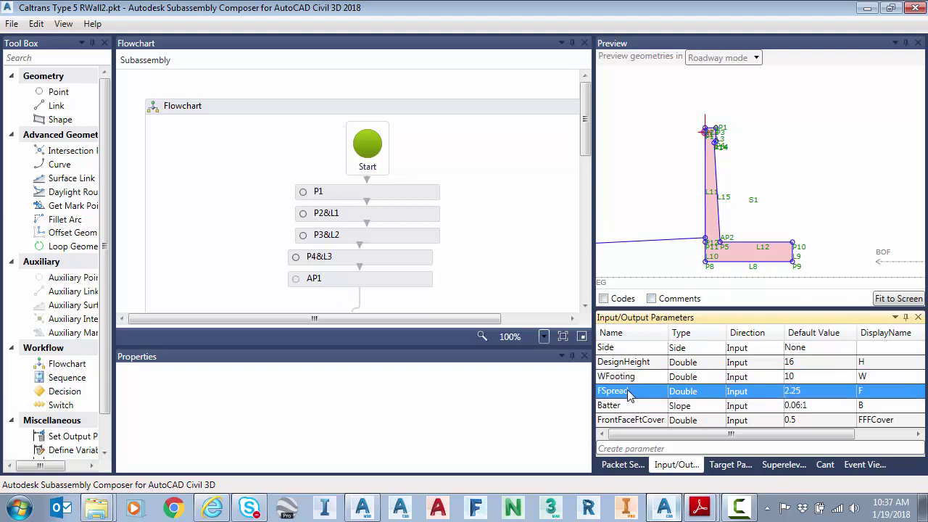
{"action": "scroll", "coordinate": [805, 252], "scroll_direction": "up", "scroll_amount": 2}
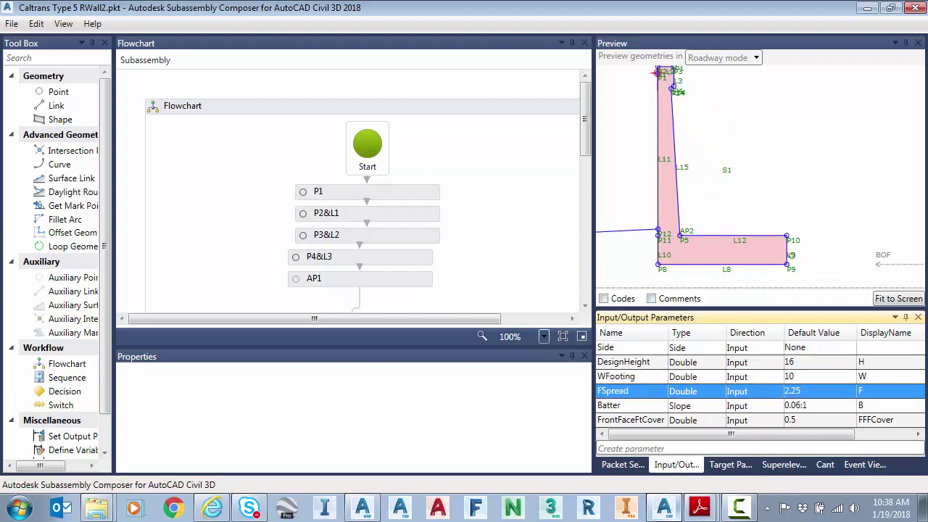
{"action": "scroll", "coordinate": [783, 260], "scroll_direction": "down", "scroll_amount": 1}
{"action": "left_click", "coordinate": [628, 406]}
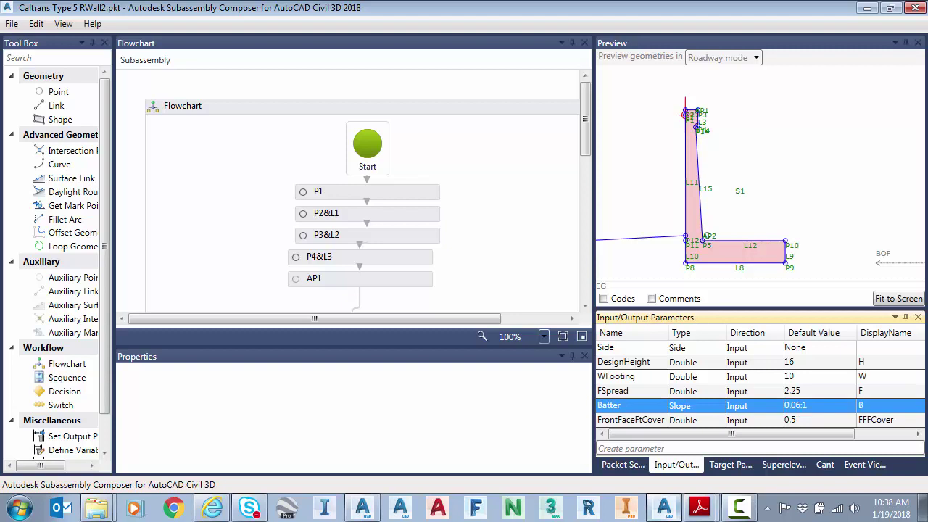
{"action": "left_click", "coordinate": [625, 422]}
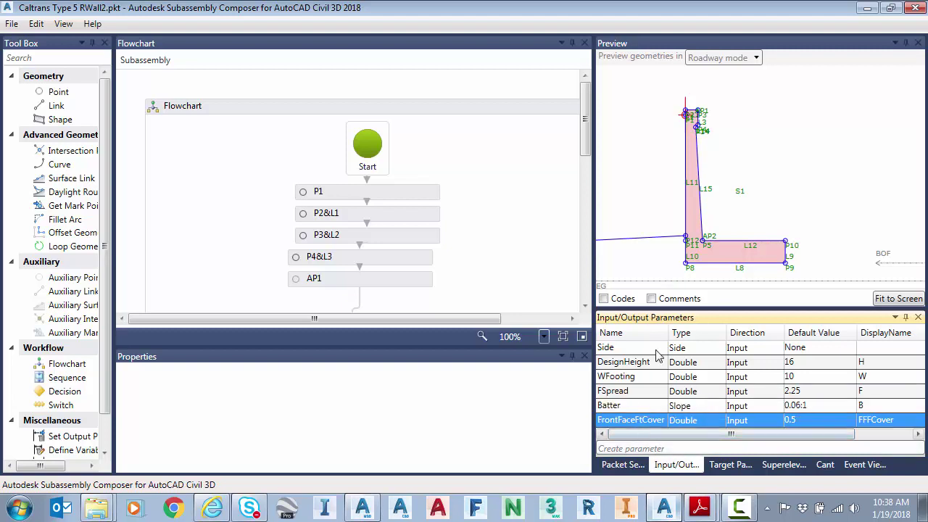
{"action": "scroll", "coordinate": [682, 245], "scroll_direction": "up", "scroll_amount": 5}
{"action": "scroll", "coordinate": [684, 246], "scroll_direction": "up", "scroll_amount": 2}
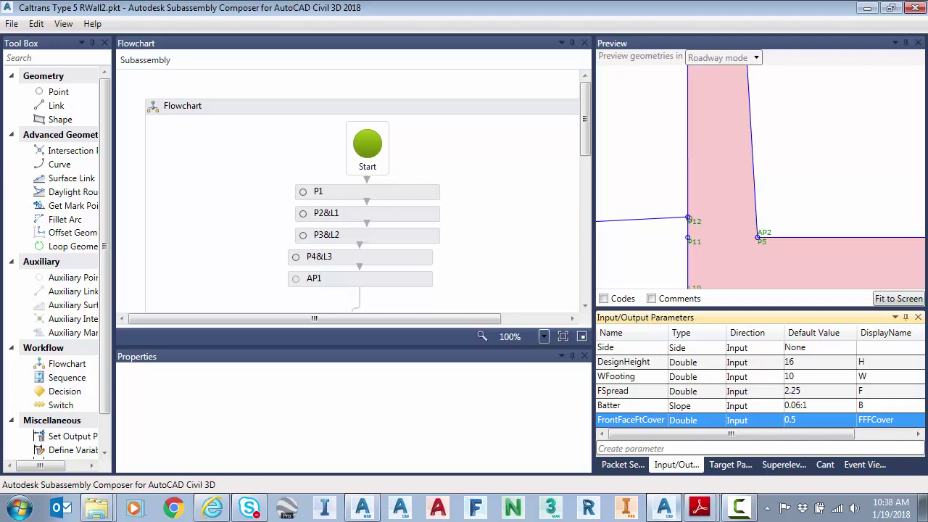
{"action": "scroll", "coordinate": [686, 230], "scroll_direction": "down", "scroll_amount": 5}
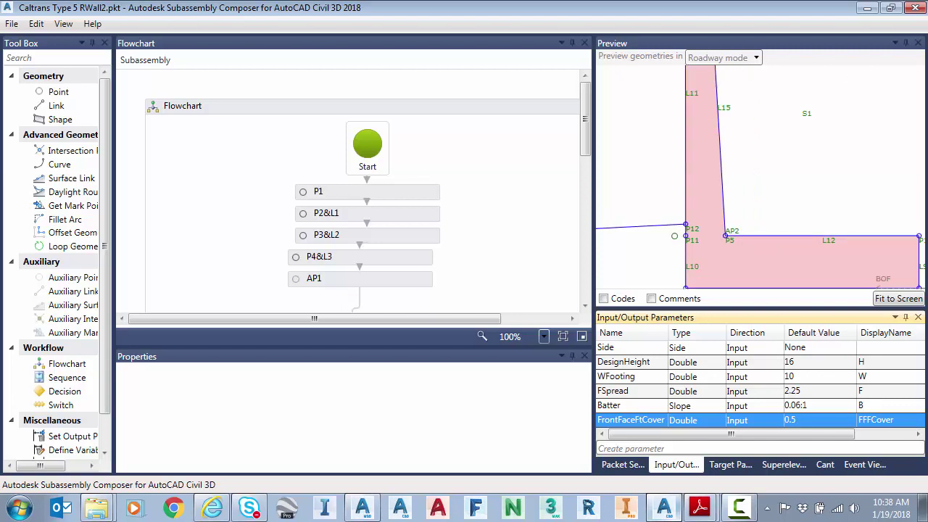
{"action": "scroll", "coordinate": [632, 240], "scroll_direction": "down", "scroll_amount": 4}
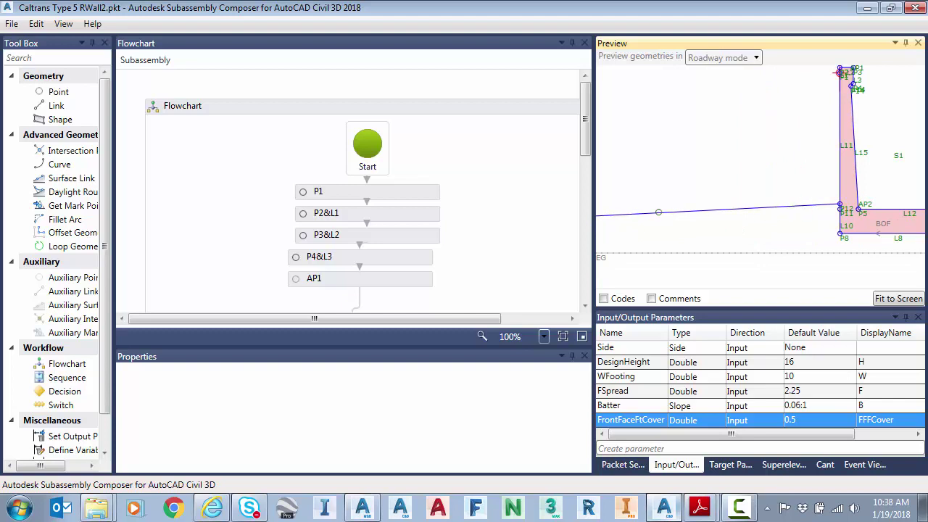
{"action": "scroll", "coordinate": [694, 238], "scroll_direction": "down", "scroll_amount": 3}
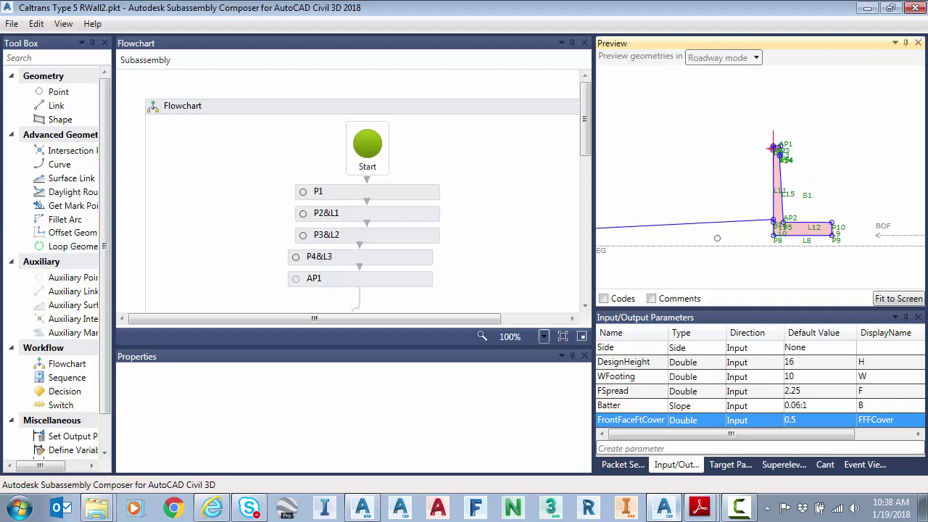
- Show the target parameters and move the EG surface target so it previews at -16.17
{"action": "left_click", "coordinate": [730, 465]}
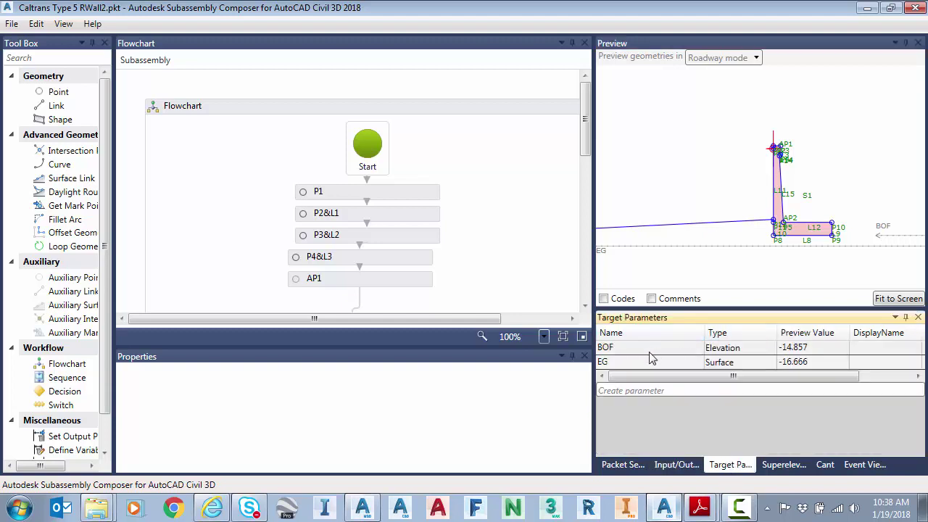
{"action": "left_click", "coordinate": [613, 247]}
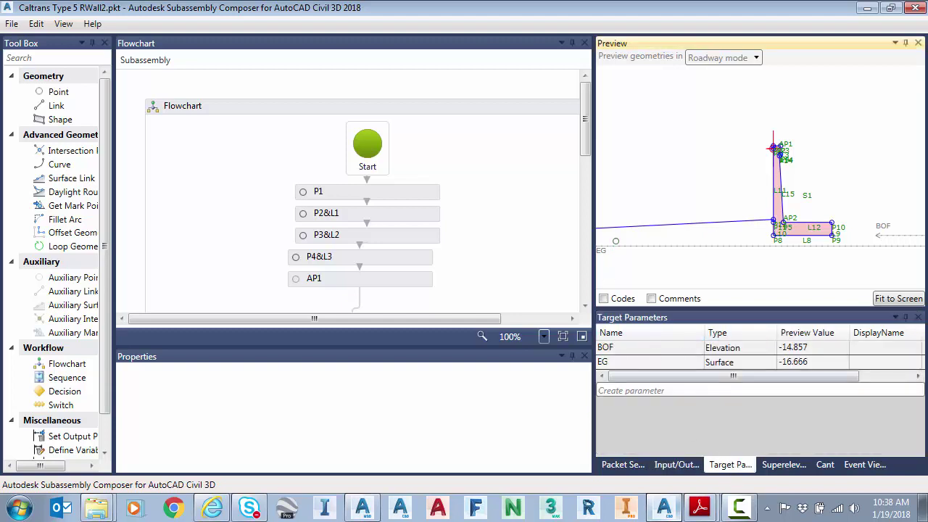
{"action": "left_click_drag", "start_coordinate": [602, 232], "coordinate": [850, 260]}
{"action": "middle_click_drag", "start_coordinate": [850, 261], "coordinate": [736, 271]}
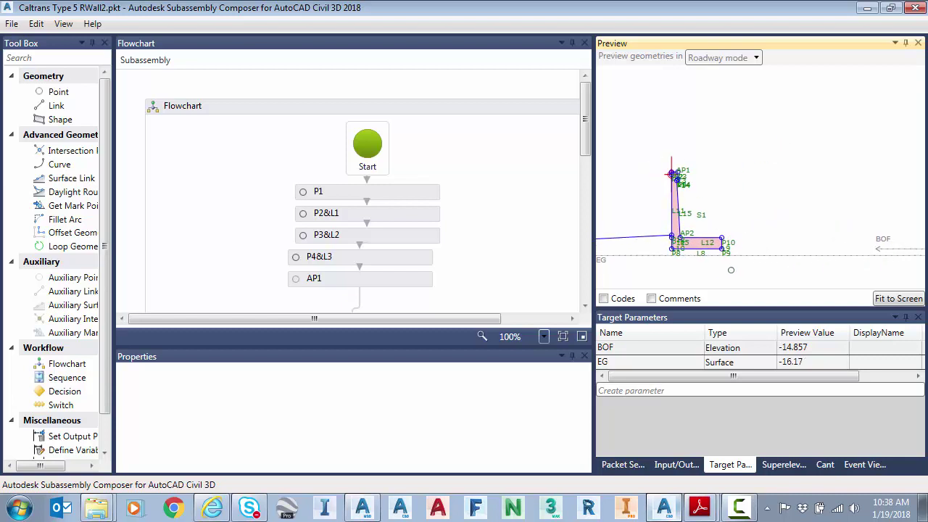
- Adjust the BOF elevation target to -14.712, then list the input parameters again
{"action": "left_click", "coordinate": [624, 351]}
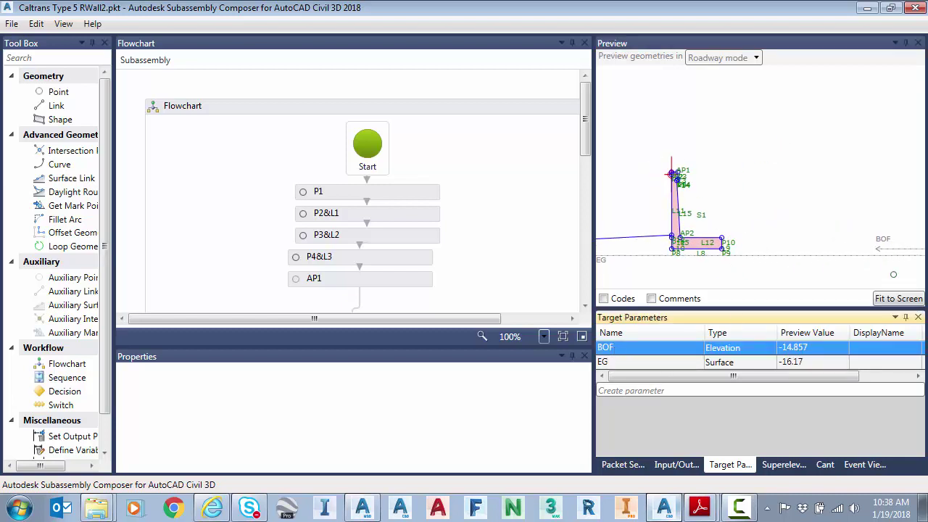
{"action": "left_click", "coordinate": [883, 240]}
{"action": "mouse_move", "coordinate": [884, 239]}
{"action": "left_mouse_down"}
{"action": "mouse_move", "coordinate": [883, 202]}
{"action": "mouse_move", "coordinate": [883, 230]}
{"action": "left_mouse_up"}
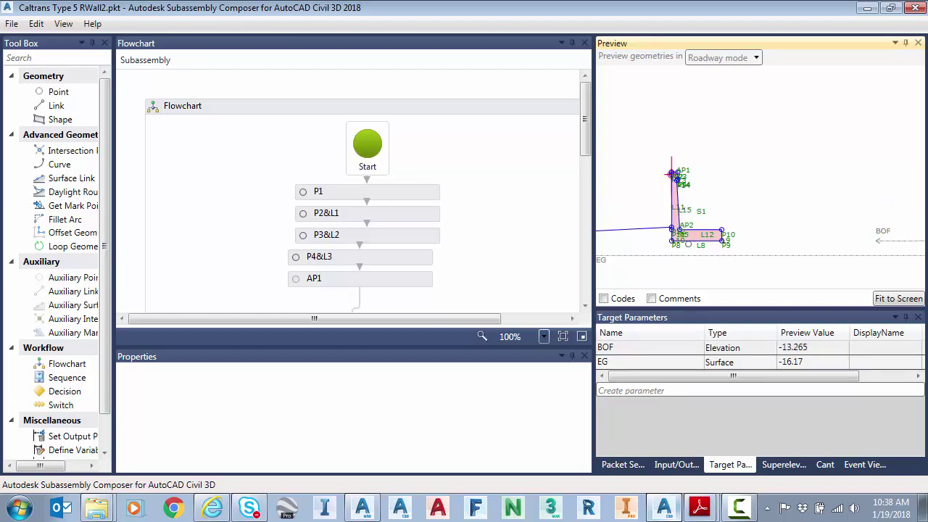
{"action": "left_click_drag", "start_coordinate": [875, 234], "coordinate": [876, 243]}
{"action": "scroll", "coordinate": [659, 185], "scroll_direction": "up", "scroll_amount": 3}
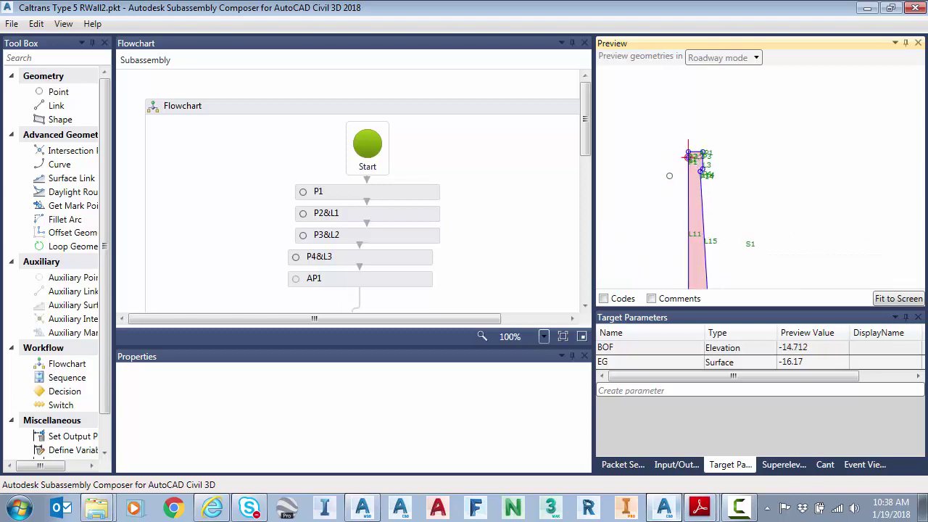
{"action": "scroll", "coordinate": [676, 161], "scroll_direction": "up", "scroll_amount": 2}
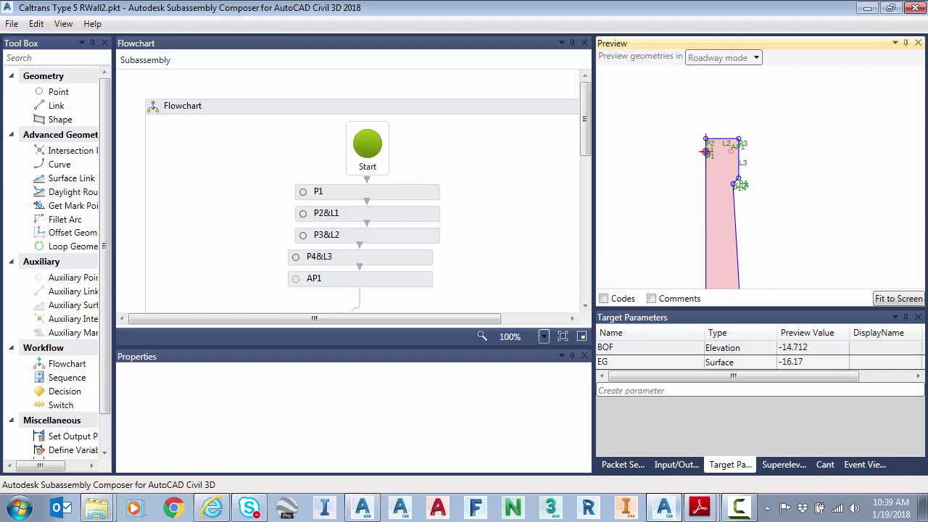
{"action": "scroll", "coordinate": [706, 152], "scroll_direction": "up", "scroll_amount": 4}
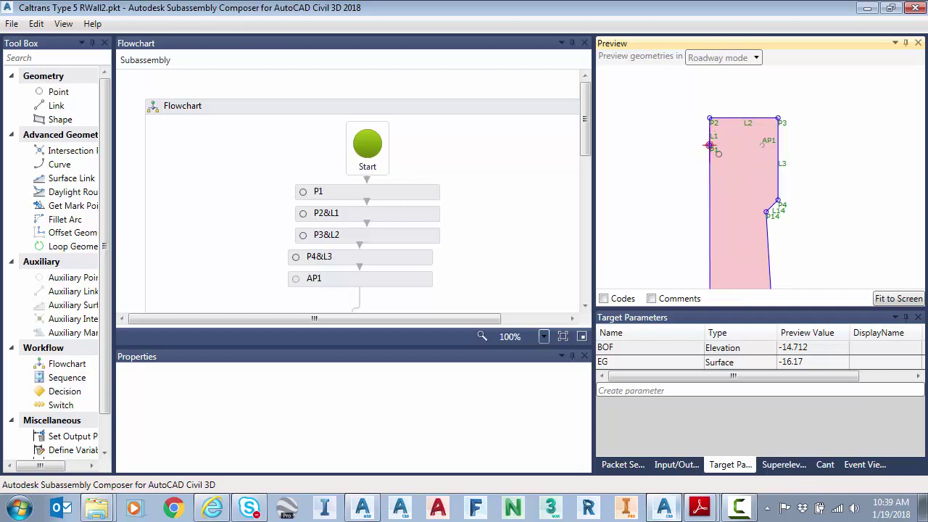
{"action": "left_click", "coordinate": [677, 465]}
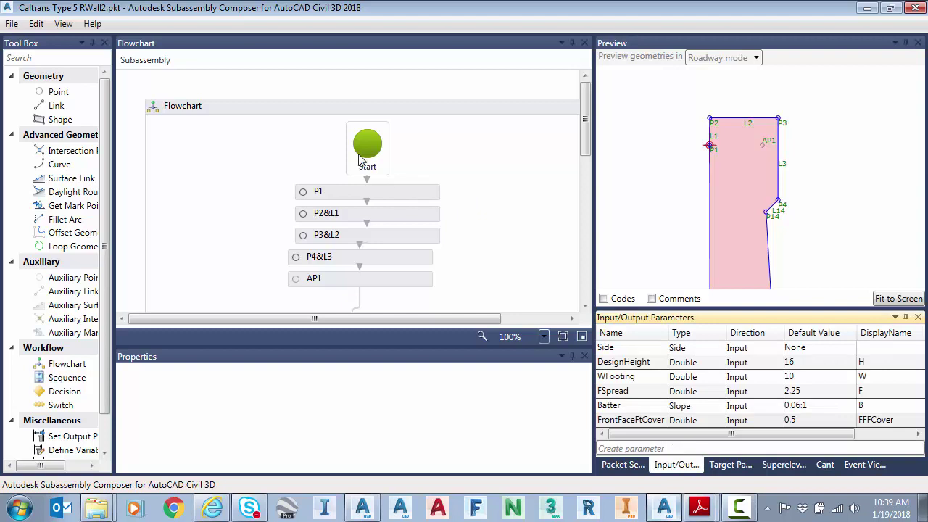
- Review the definitions of P1, P2&L1, P3&L2 and P4&L3, ending on P4 (Delta X 0, Delta Y -1.5 from P3)
{"action": "left_click", "coordinate": [363, 192]}
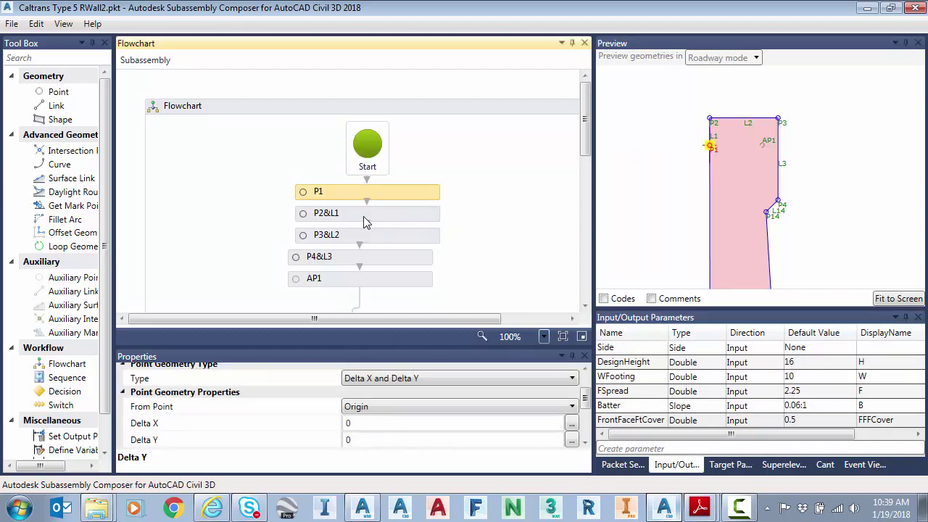
{"action": "left_click", "coordinate": [385, 214]}
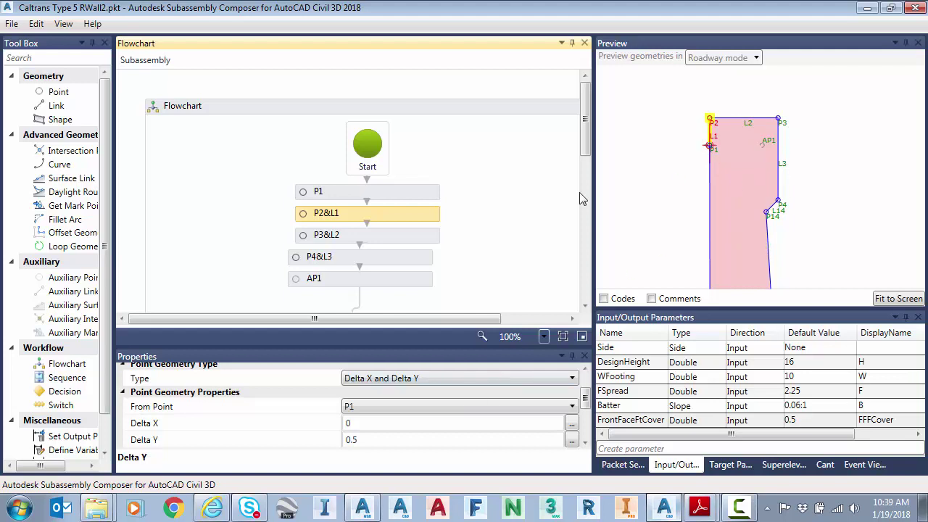
{"action": "left_click", "coordinate": [385, 237]}
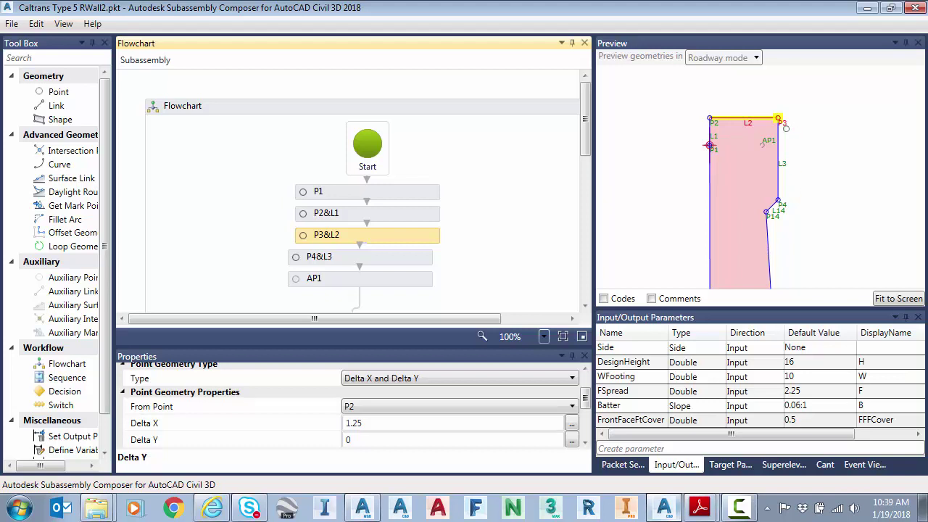
{"action": "left_click", "coordinate": [371, 259]}
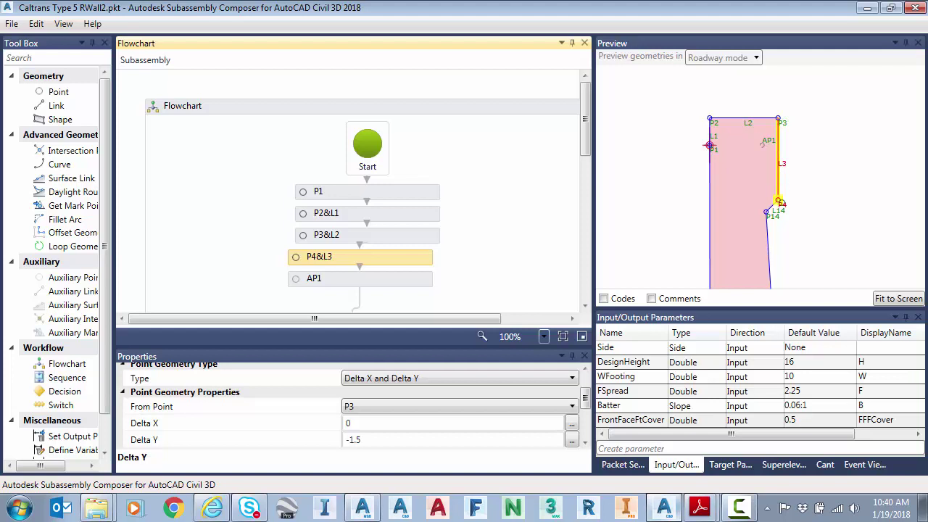
- Check P4's Delta Y value, then view AP1: from P1 with Delta X 0.9583 and Delta Y 0
{"action": "left_click", "coordinate": [355, 439]}
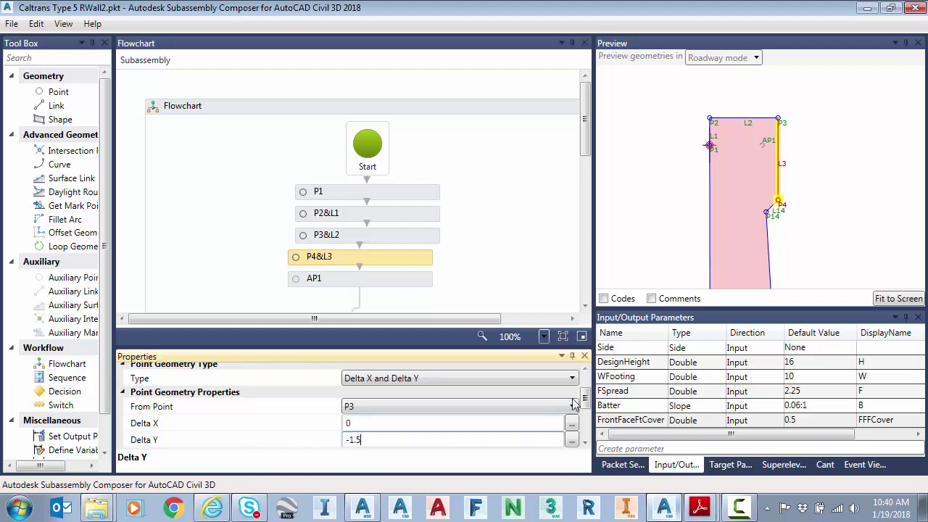
{"action": "scroll", "coordinate": [788, 217], "scroll_direction": "up", "scroll_amount": 3}
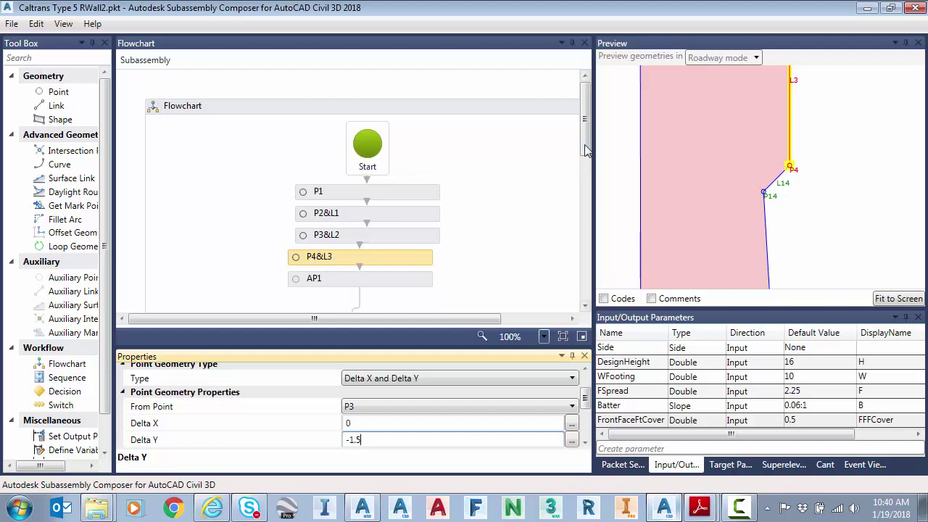
{"action": "scroll", "coordinate": [586, 137], "scroll_direction": "down", "scroll_amount": 2}
{"action": "scroll", "coordinate": [717, 230], "scroll_direction": "down", "scroll_amount": 1}
{"action": "scroll", "coordinate": [716, 230], "scroll_direction": "down", "scroll_amount": 1}
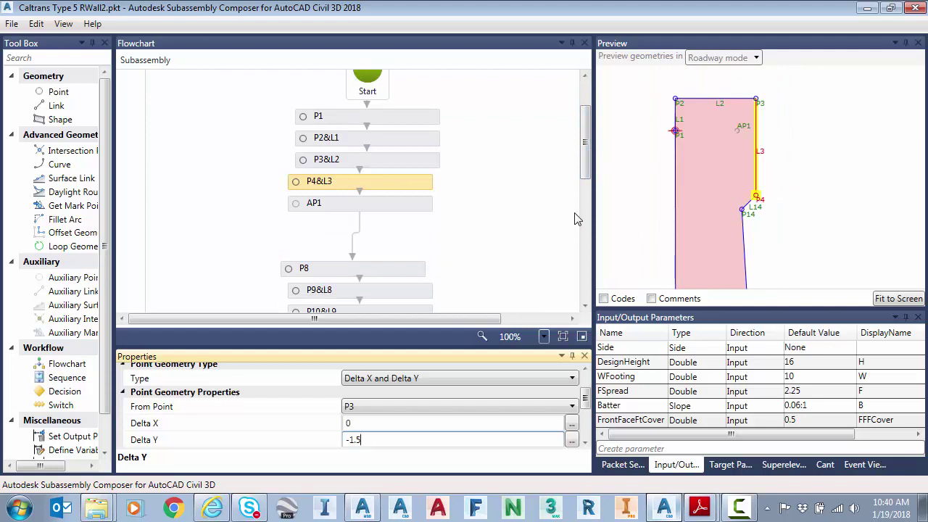
{"action": "left_click", "coordinate": [390, 210]}
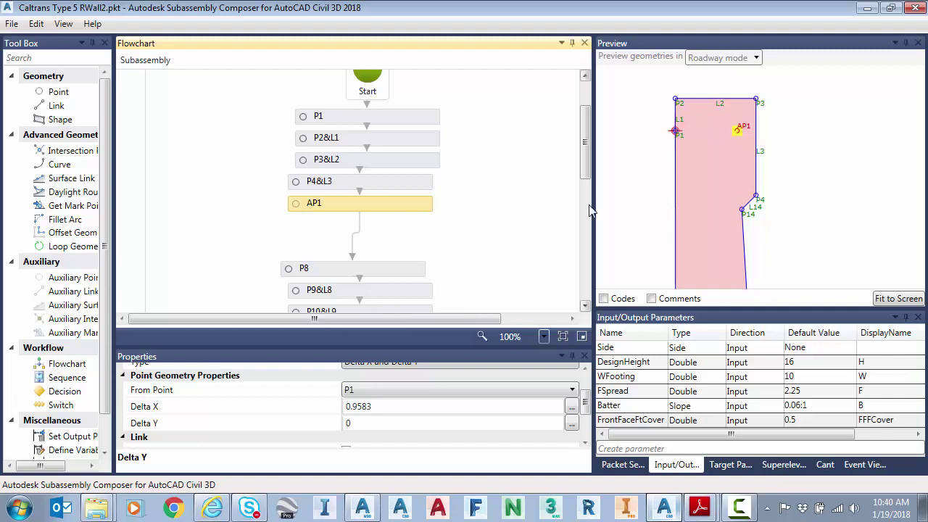
- Review AP1's 0.9583 Delta X value and scroll further down the Flowchart
{"action": "left_click", "coordinate": [381, 408]}
{"action": "left_click_drag", "start_coordinate": [372, 406], "coordinate": [305, 412]}
{"action": "scroll", "coordinate": [586, 407], "scroll_direction": "up", "scroll_amount": 1}
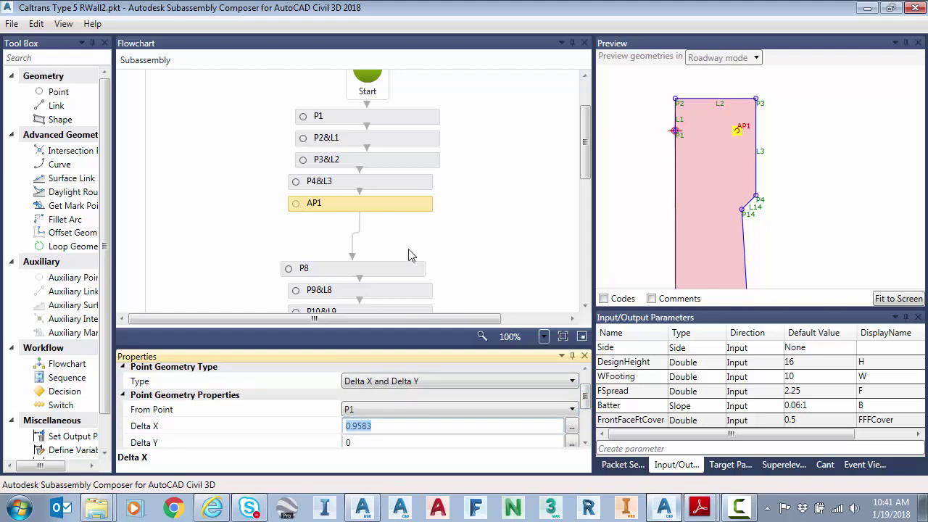
{"action": "left_click_drag", "start_coordinate": [587, 132], "coordinate": [589, 167]}
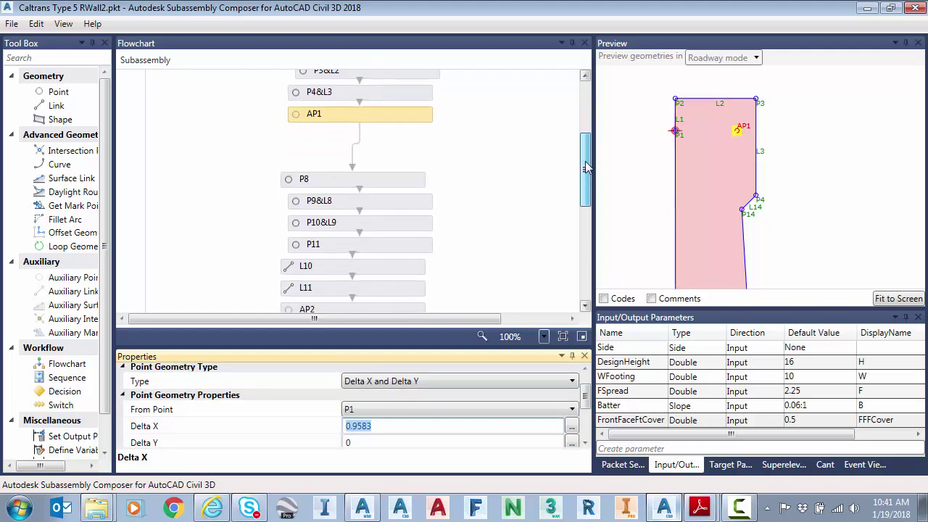
- Inspect point P8's definition, including its Slope and Delta Y, with the whole wall and footing previewed
{"action": "left_click", "coordinate": [380, 177]}
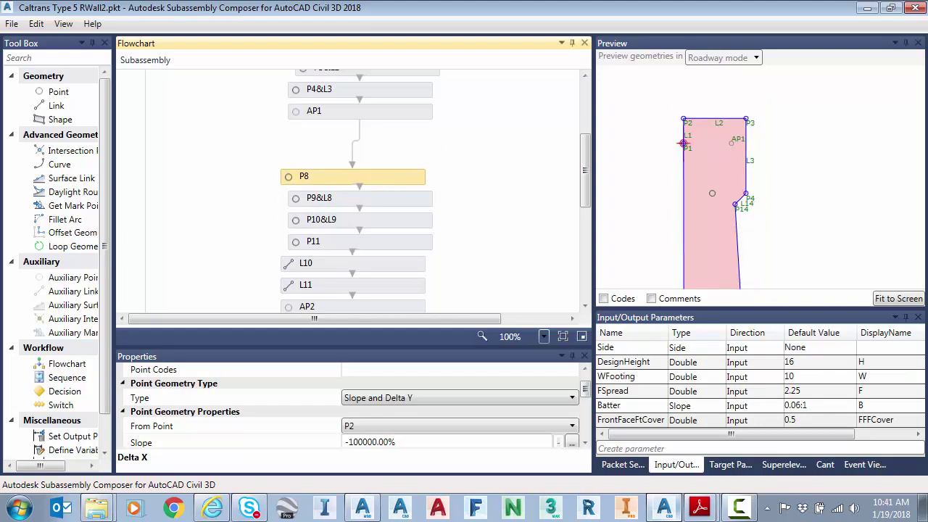
{"action": "left_click", "coordinate": [753, 246]}
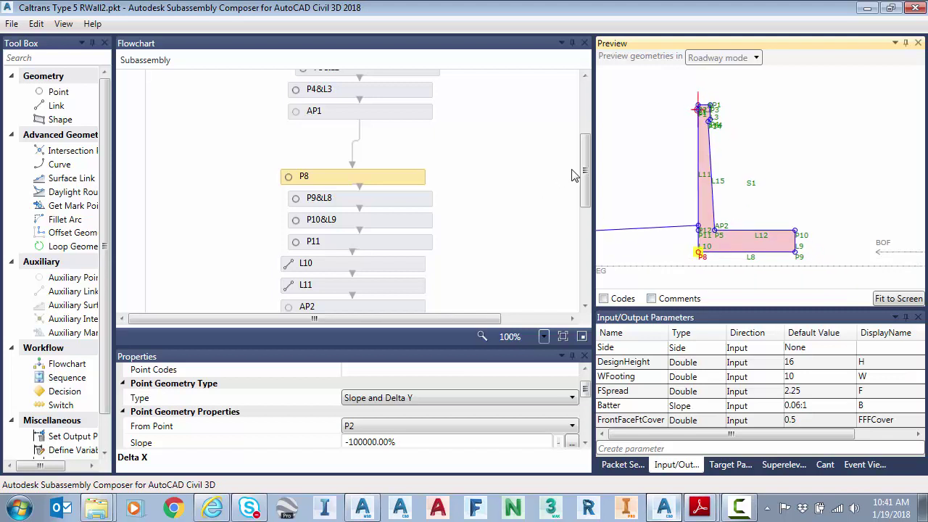
{"action": "scroll", "coordinate": [588, 384], "scroll_direction": "up", "scroll_amount": 2}
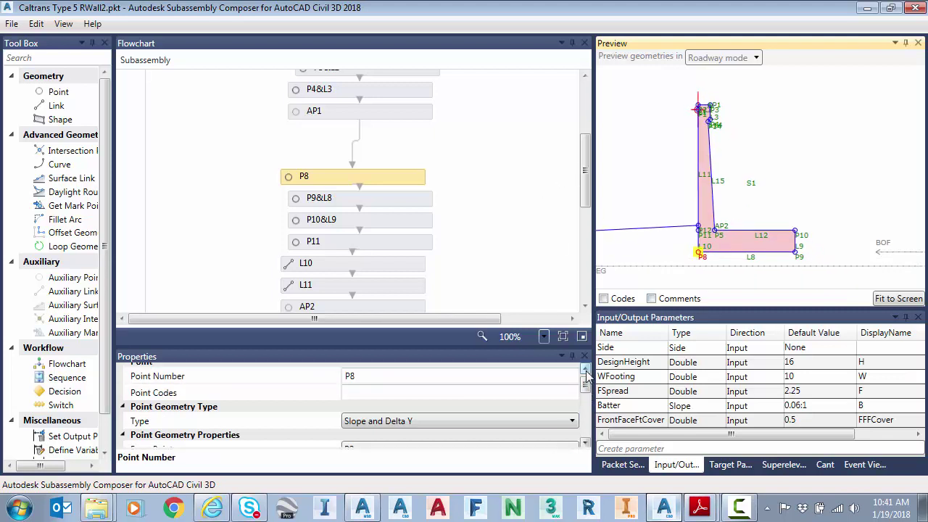
{"action": "scroll", "coordinate": [587, 429], "scroll_direction": "up", "scroll_amount": 1}
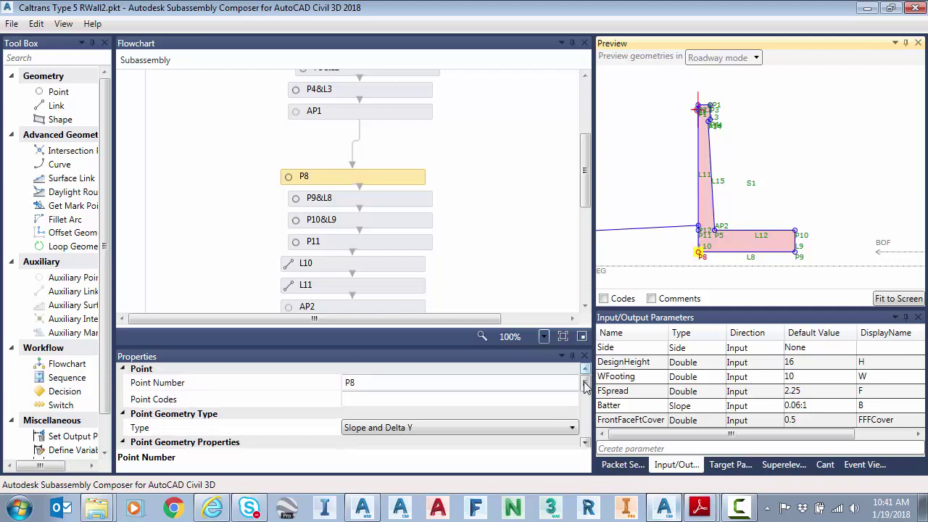
{"action": "scroll", "coordinate": [589, 446], "scroll_direction": "down", "scroll_amount": 3}
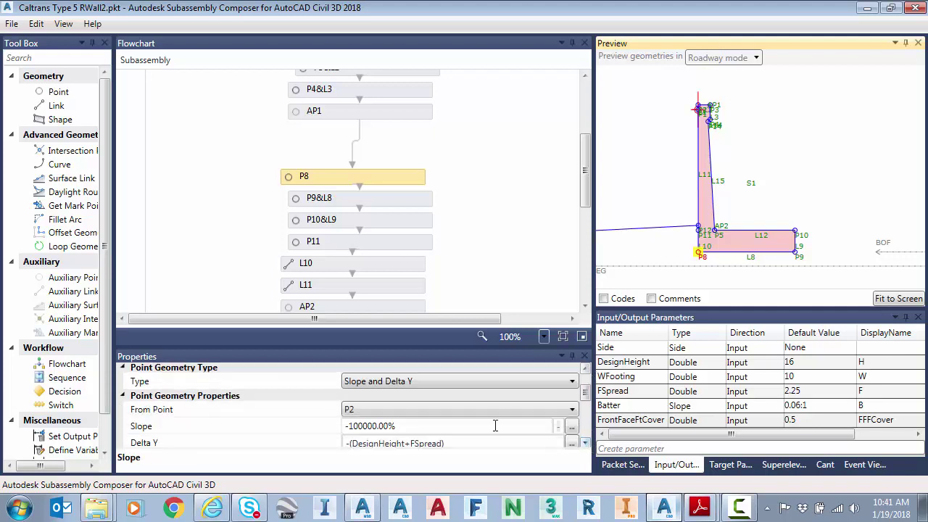
{"action": "scroll", "coordinate": [695, 106], "scroll_direction": "up", "scroll_amount": 2}
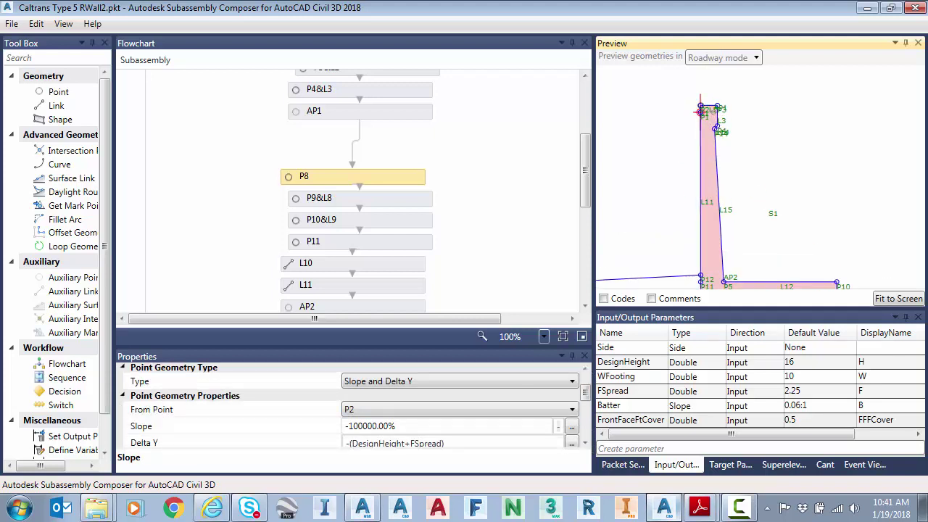
{"action": "scroll", "coordinate": [700, 113], "scroll_direction": "up", "scroll_amount": 2}
{"action": "scroll", "coordinate": [700, 116], "scroll_direction": "up", "scroll_amount": 1}
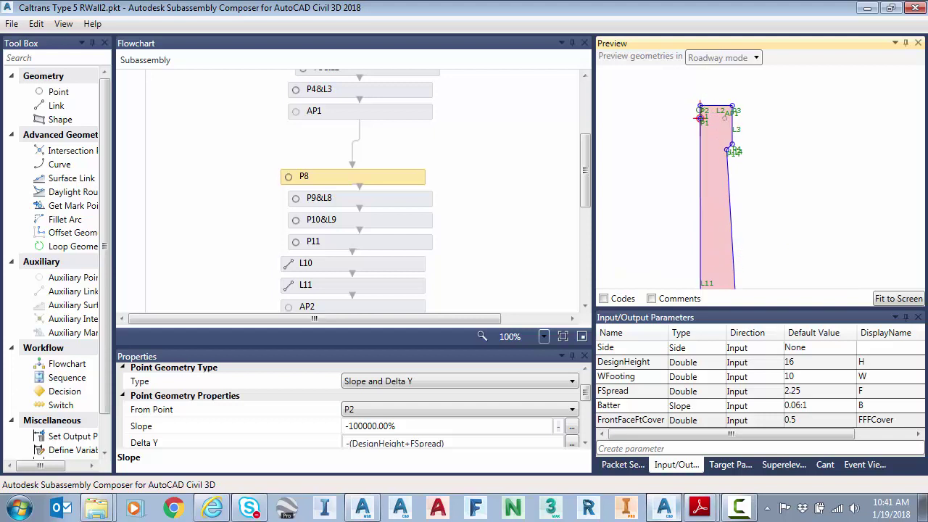
{"action": "scroll", "coordinate": [700, 117], "scroll_direction": "down", "scroll_amount": 5}
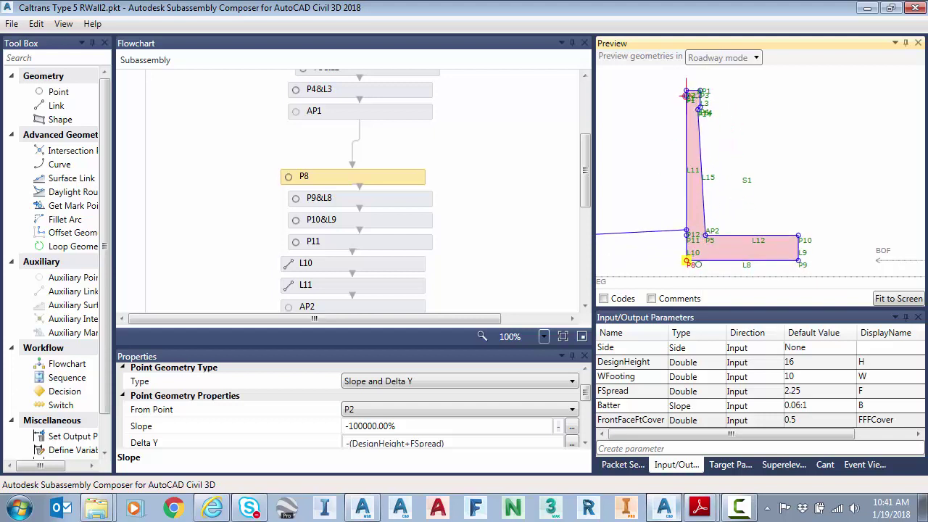
{"action": "scroll", "coordinate": [699, 266], "scroll_direction": "up", "scroll_amount": 1}
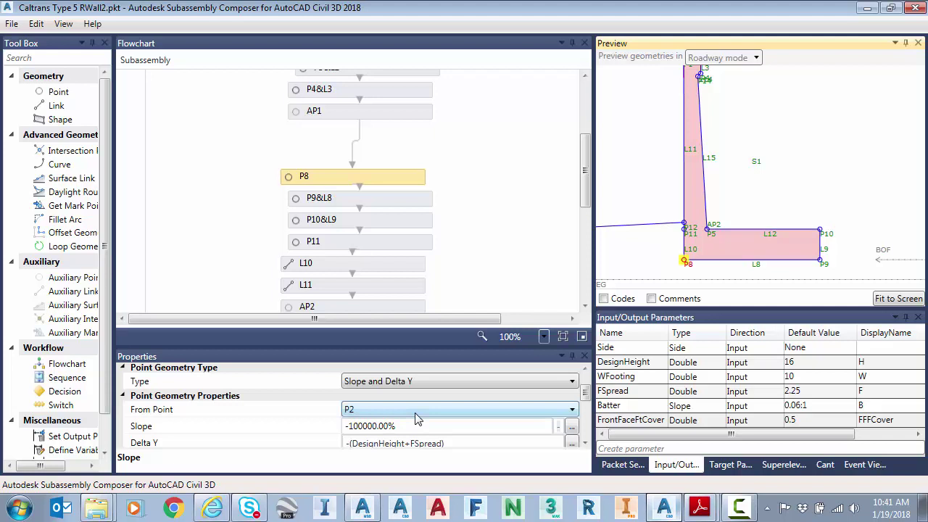
{"action": "left_click", "coordinate": [584, 442]}
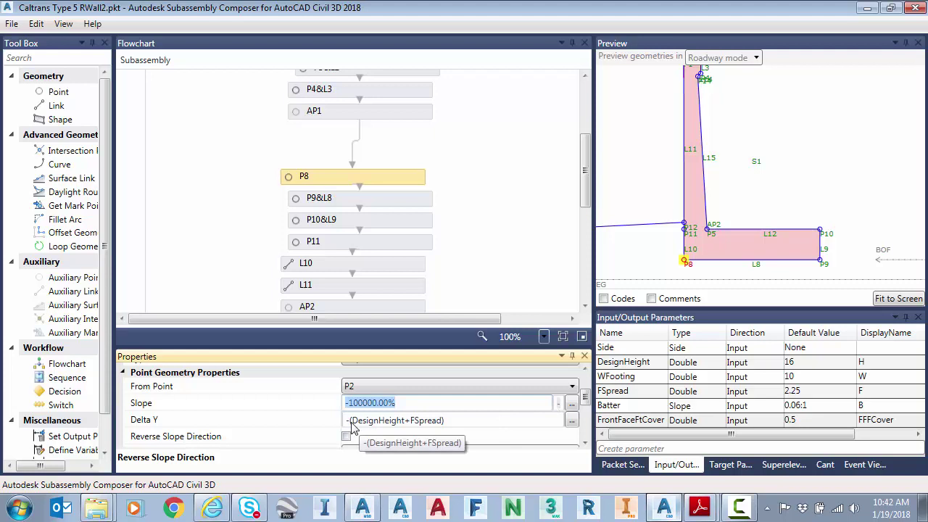
- Check DesignHeight and FSpread, then view P9&L8: from P8, Delta X WFooting, Delta Y 0
{"action": "left_click", "coordinate": [640, 364]}
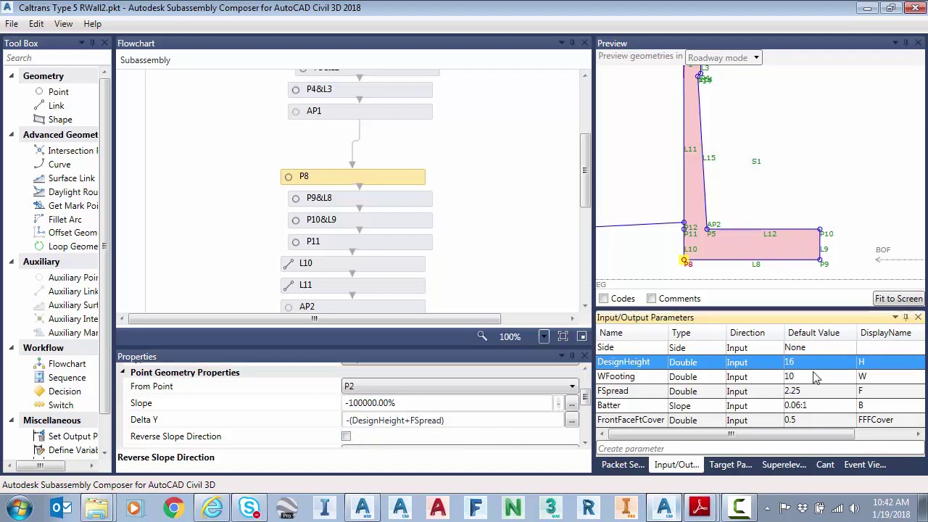
{"action": "left_click", "coordinate": [632, 395]}
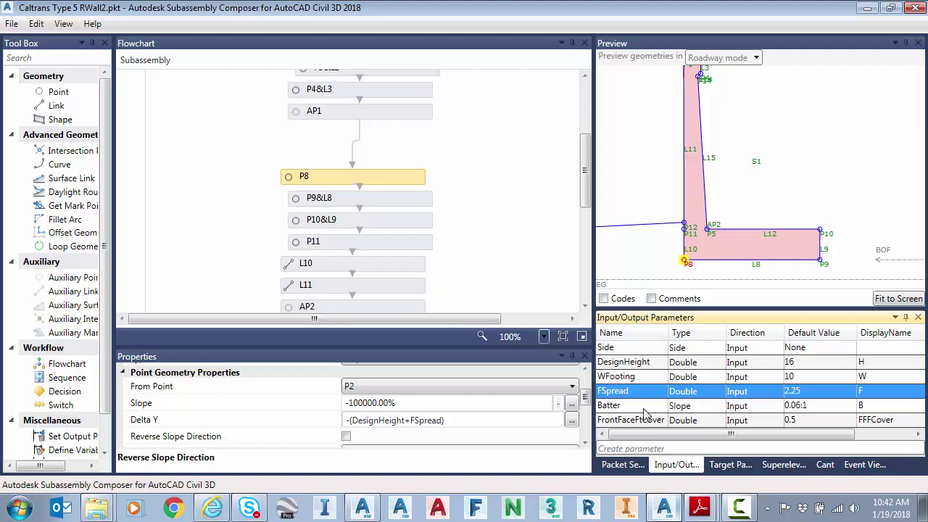
{"action": "left_click", "coordinate": [391, 200]}
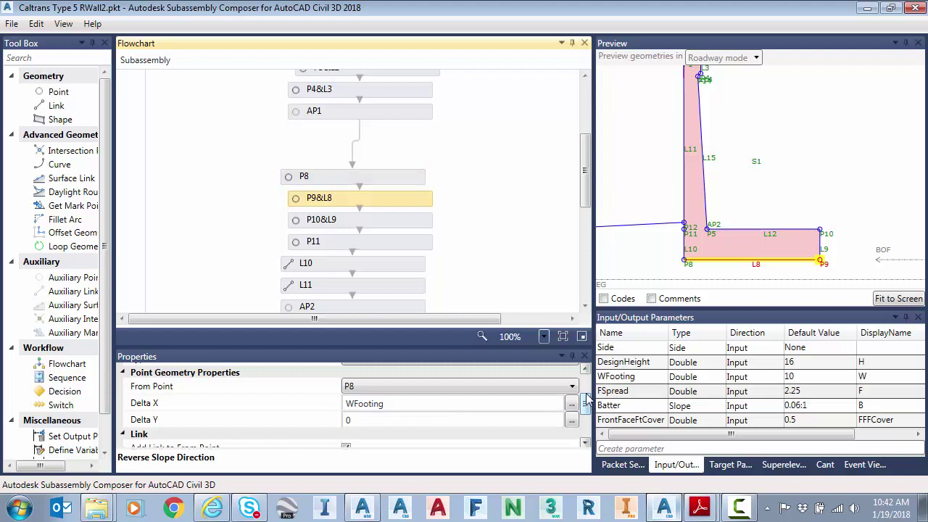
- Check that P9&L8's Delta X uses the WFooting expression, against the WFooting input parameter
{"action": "left_click", "coordinate": [585, 370]}
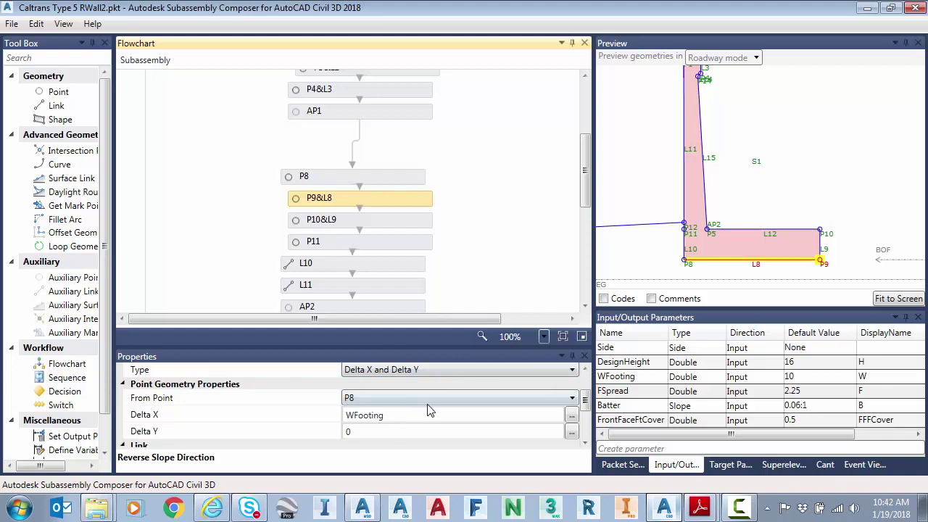
{"action": "left_click", "coordinate": [392, 415]}
{"action": "left_click_drag", "start_coordinate": [392, 415], "coordinate": [280, 425]}
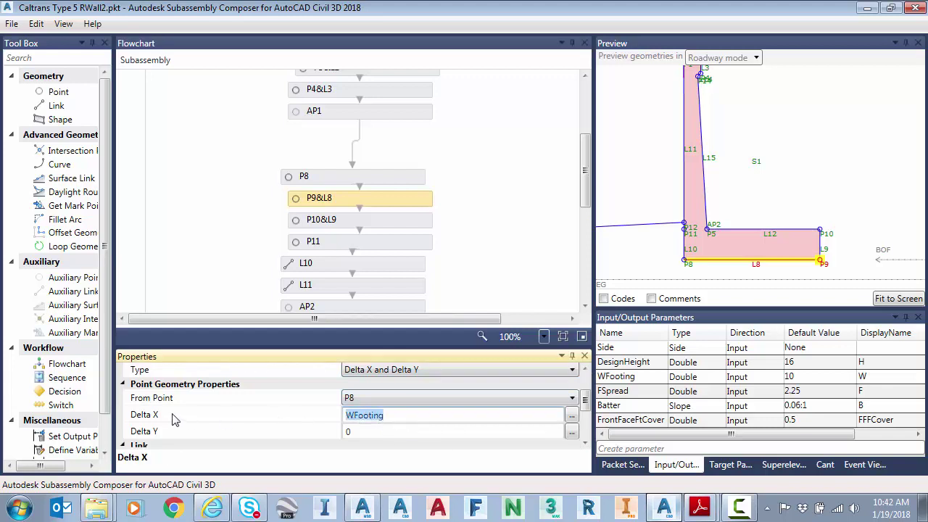
{"action": "left_click", "coordinate": [617, 379]}
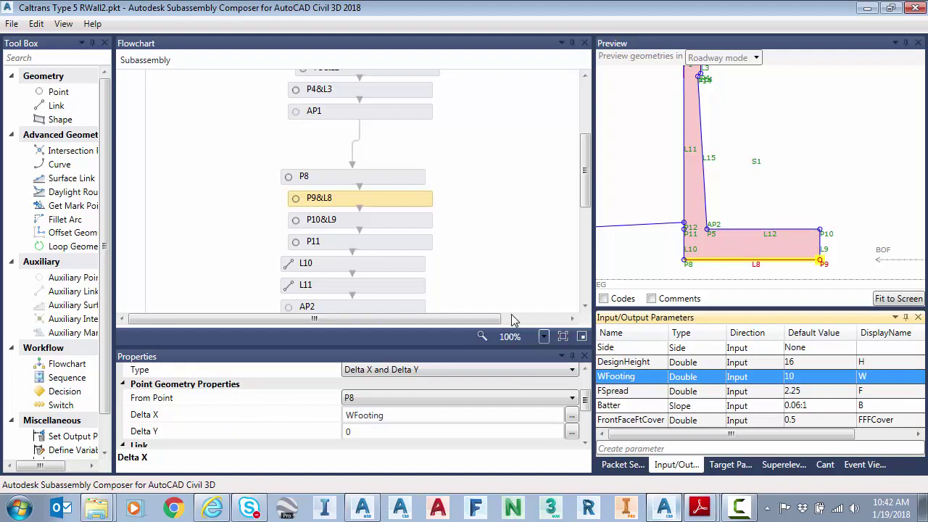
- View P10&L9 from P9 with Delta X 0 and Delta Y FSpread (2.25)
{"action": "left_click", "coordinate": [375, 225]}
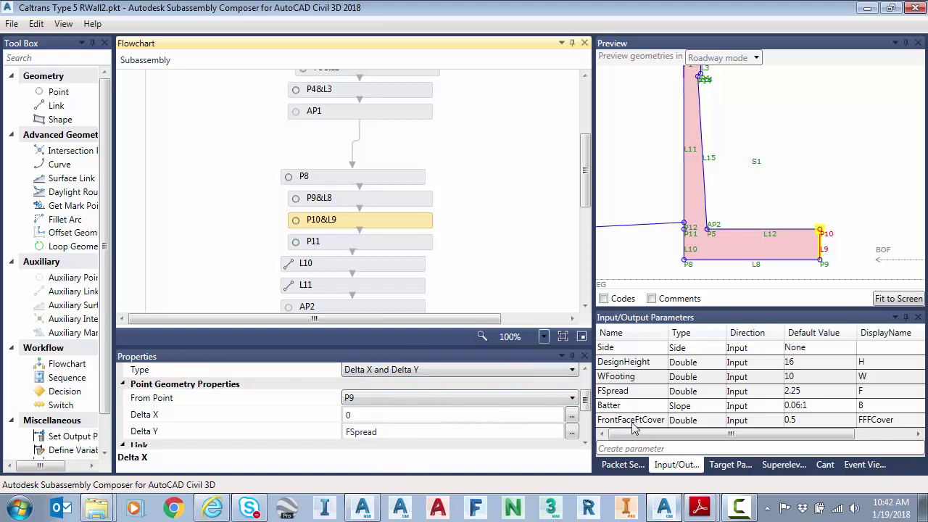
{"action": "left_click", "coordinate": [384, 435]}
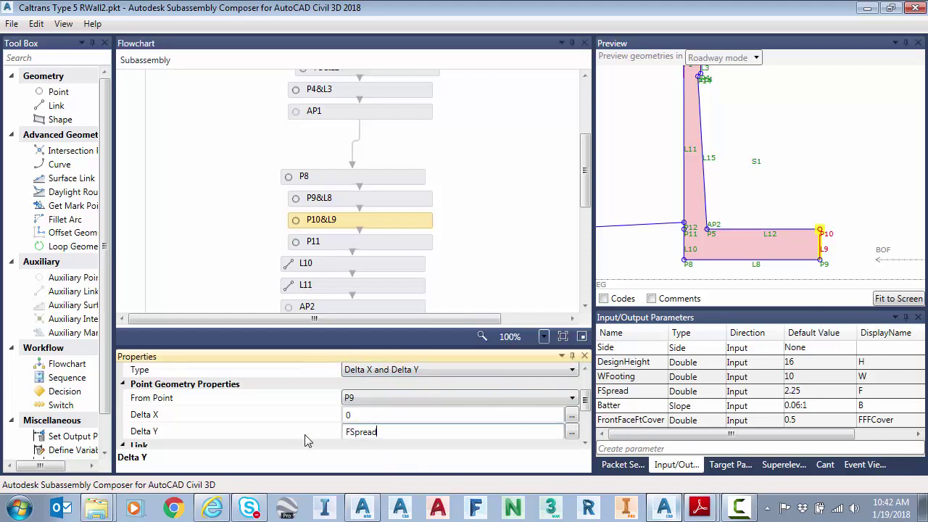
{"action": "left_click", "coordinate": [631, 395]}
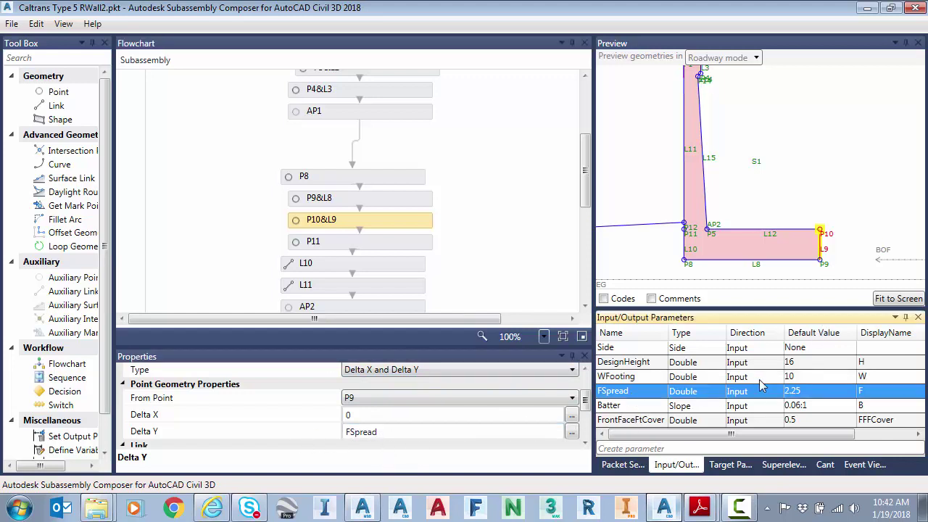
- Compare point P11's definition with P10&L9, confirming P11 sits FSpread above P8
{"action": "left_click", "coordinate": [375, 244]}
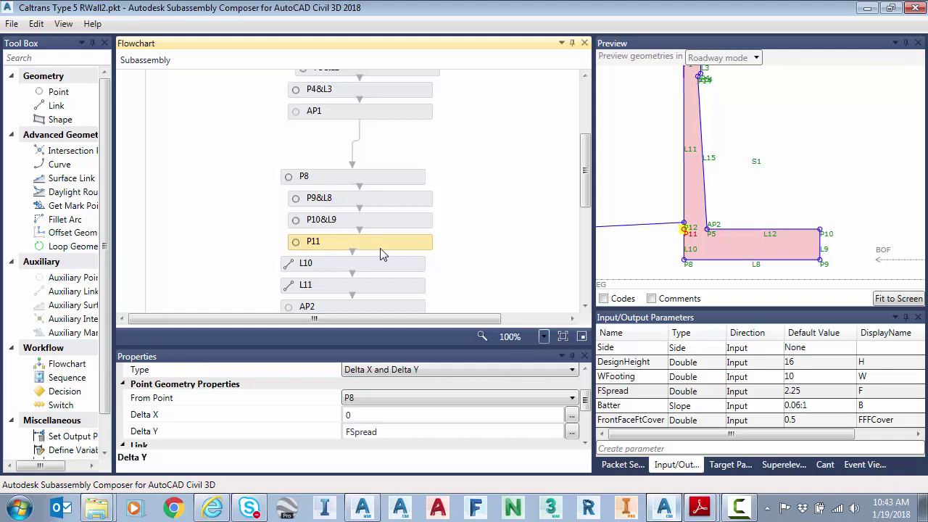
{"action": "left_click", "coordinate": [373, 222]}
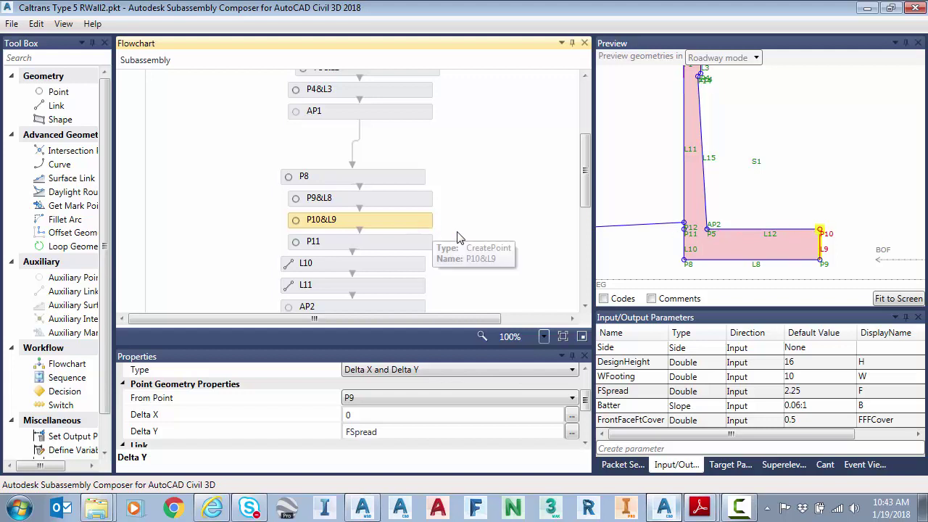
{"action": "left_click", "coordinate": [361, 245]}
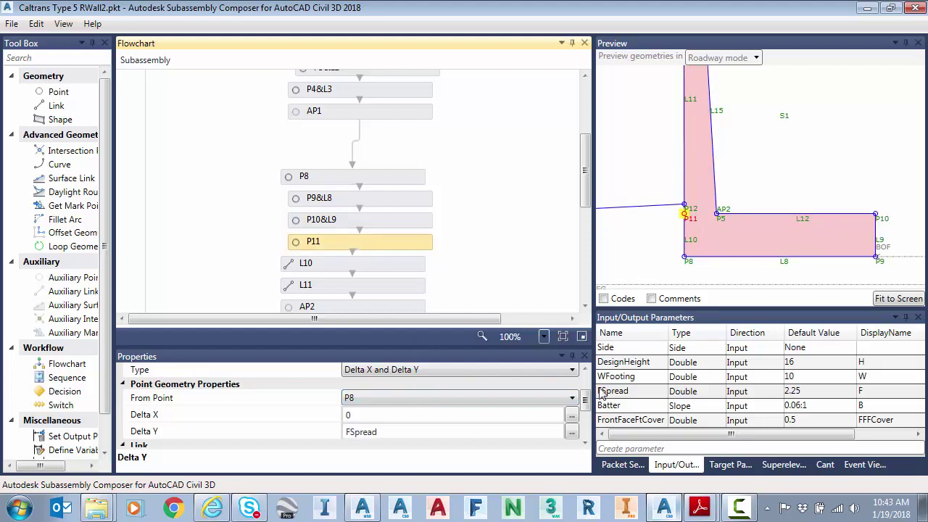
{"action": "scroll", "coordinate": [685, 214], "scroll_direction": "up", "scroll_amount": 2}
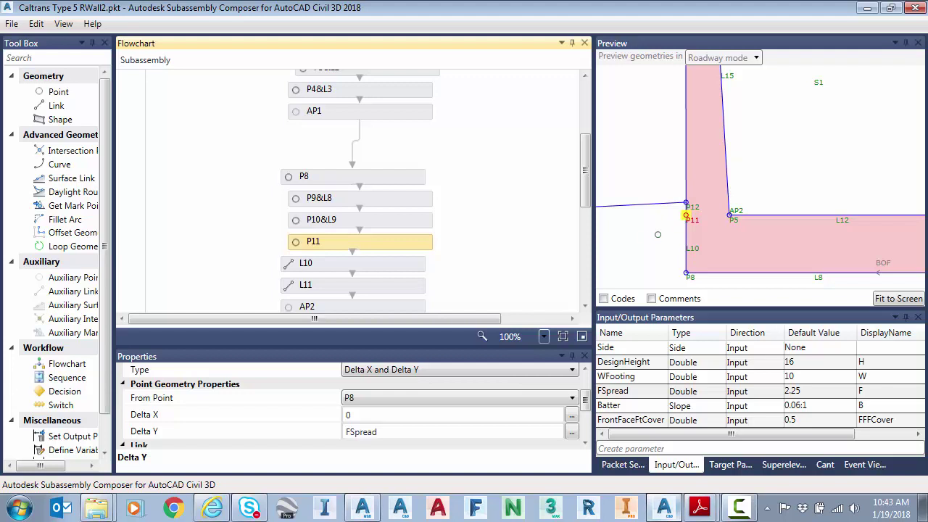
{"action": "left_click", "coordinate": [639, 392]}
- Check the FrontFaceFtCover parameter, then view link L10 running from P8 to P11
{"action": "scroll", "coordinate": [647, 260], "scroll_direction": "down", "scroll_amount": 1}
{"action": "scroll", "coordinate": [647, 259], "scroll_direction": "up", "scroll_amount": 2}
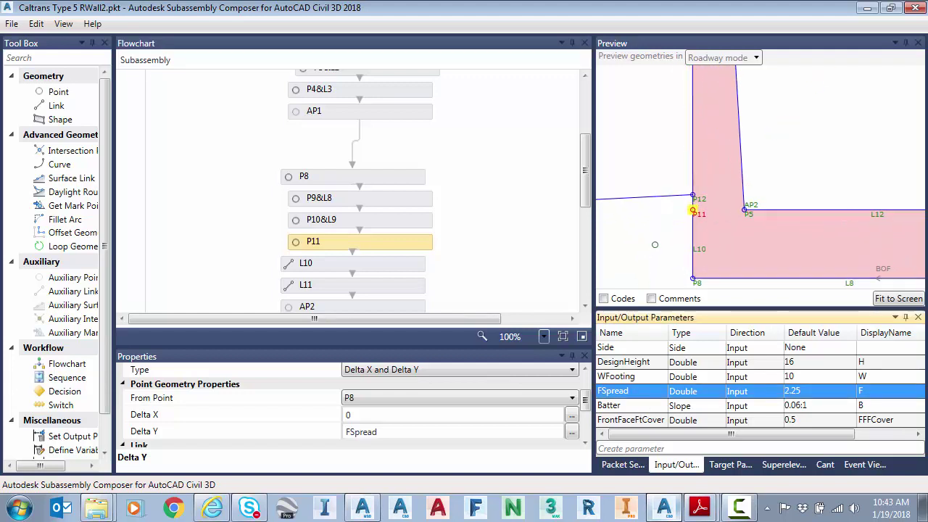
{"action": "scroll", "coordinate": [672, 228], "scroll_direction": "up", "scroll_amount": 1}
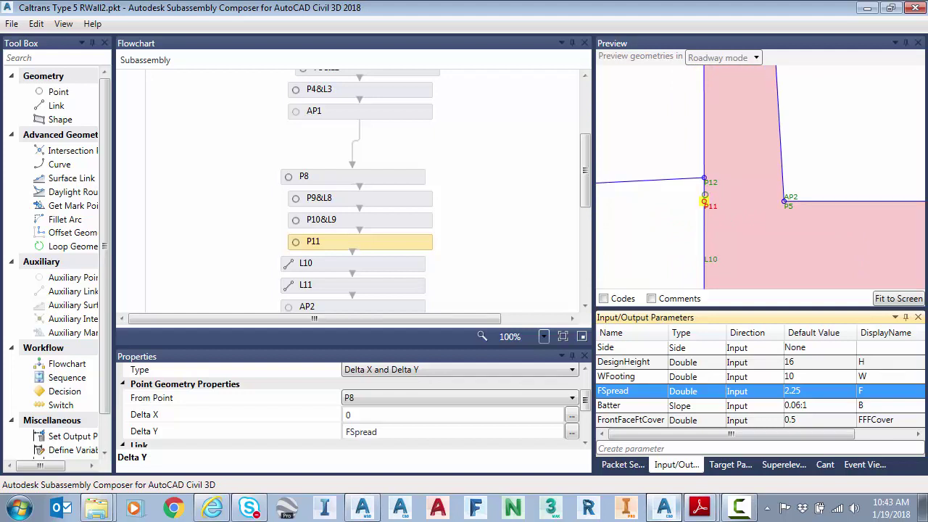
{"action": "left_click", "coordinate": [649, 422]}
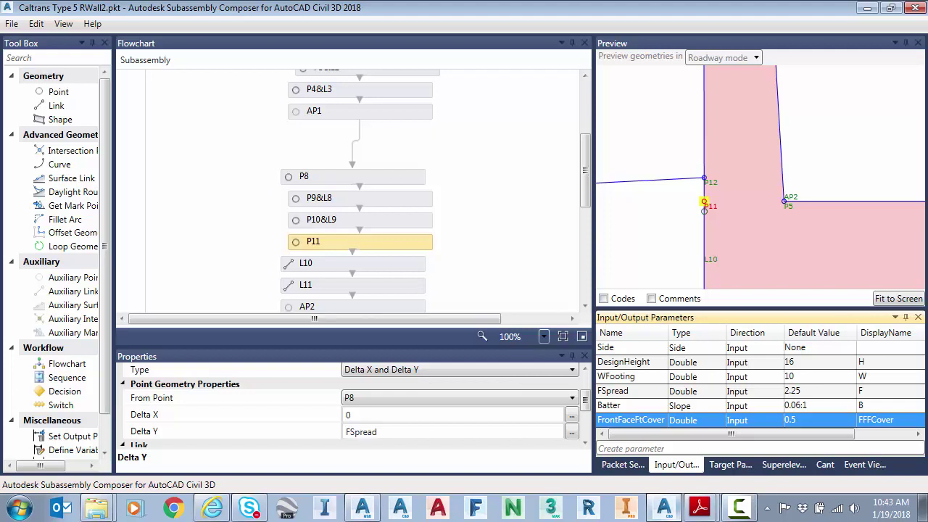
{"action": "left_click", "coordinate": [373, 241]}
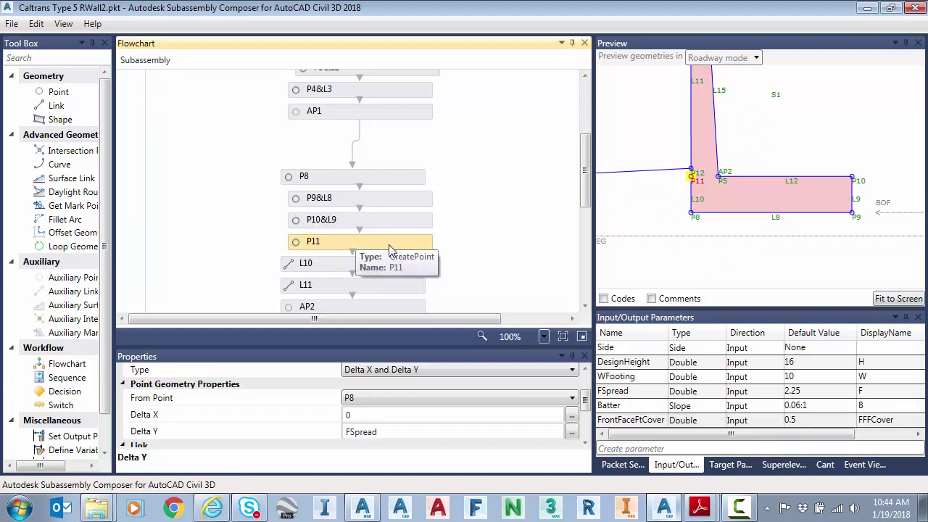
{"action": "left_click", "coordinate": [378, 269]}
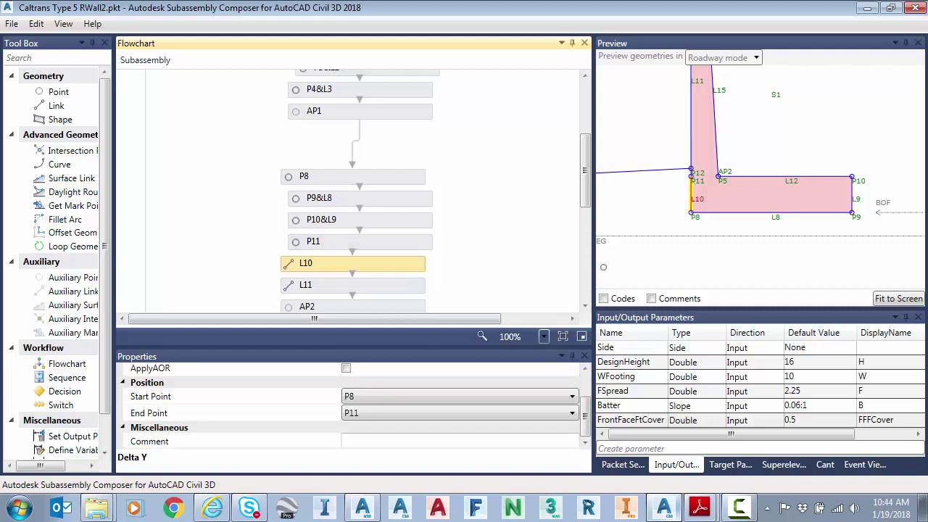
- Review point P8's definition and link L10's start and end points
{"action": "scroll", "coordinate": [438, 227], "scroll_direction": "up", "scroll_amount": 3}
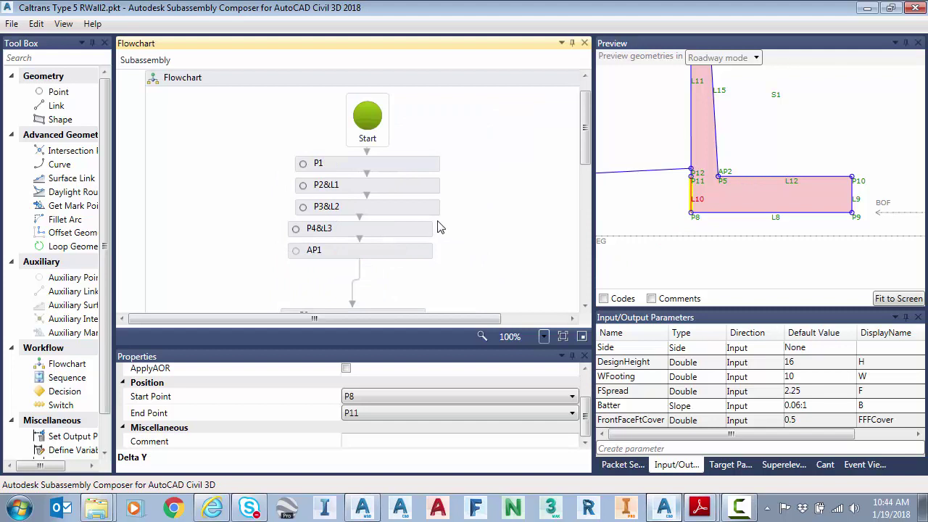
{"action": "scroll", "coordinate": [441, 223], "scroll_direction": "down", "scroll_amount": 1}
{"action": "scroll", "coordinate": [443, 221], "scroll_direction": "down", "scroll_amount": 1}
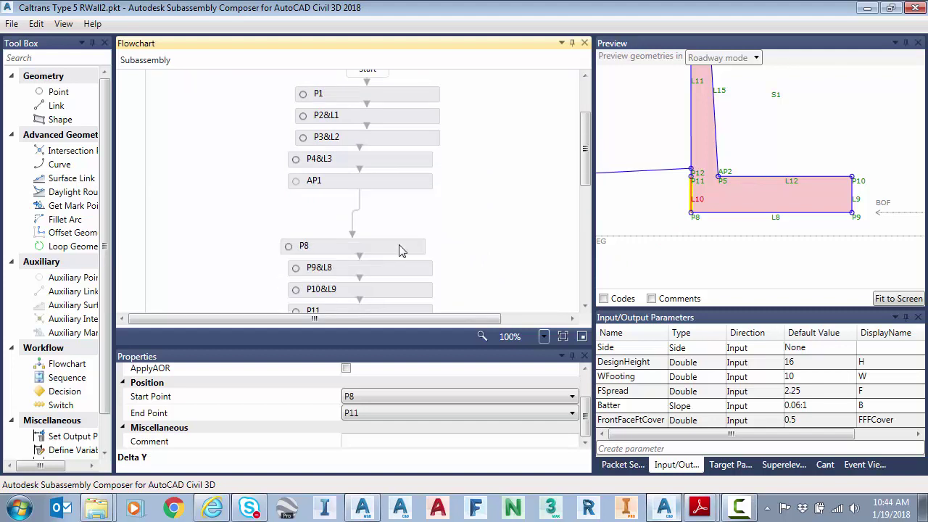
{"action": "left_click", "coordinate": [403, 250]}
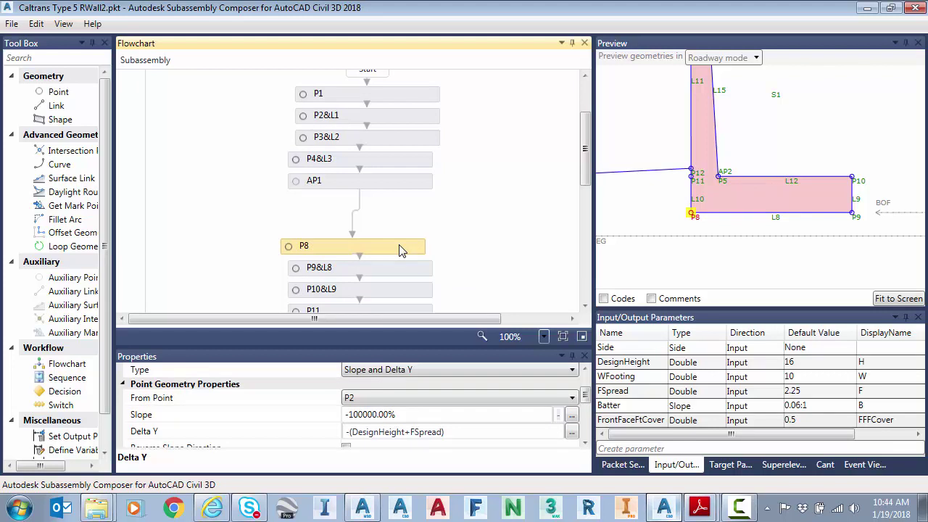
{"action": "scroll", "coordinate": [404, 247], "scroll_direction": "down", "scroll_amount": 2}
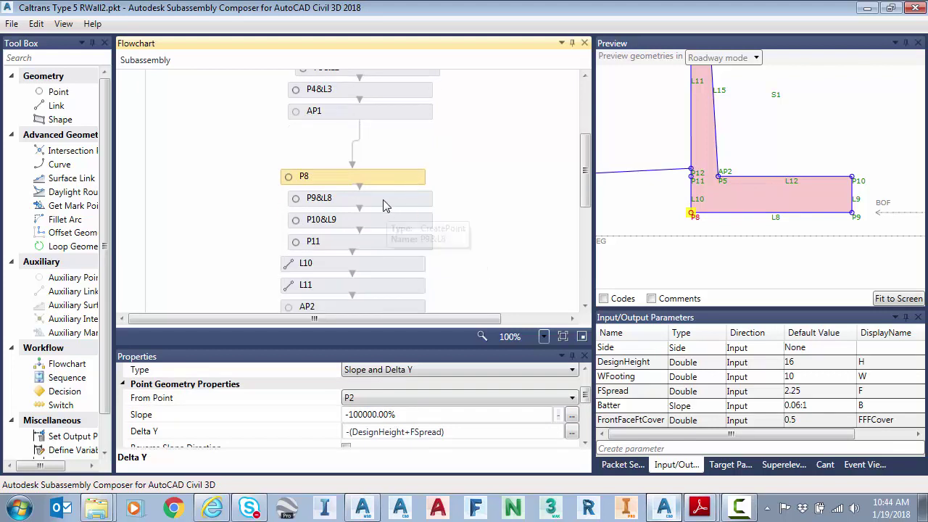
{"action": "left_click", "coordinate": [369, 266]}
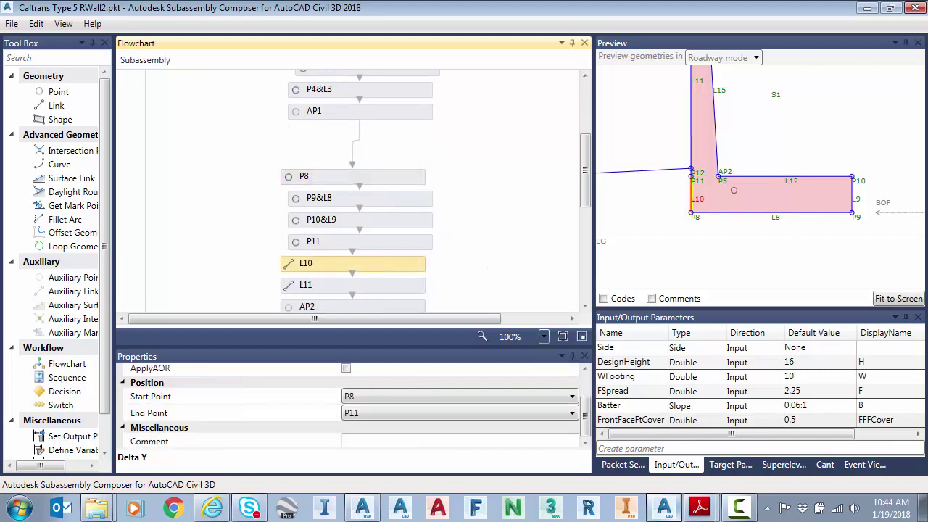
- View link L11 running from P11 to P1, with the whole L-shaped wall previewed
{"action": "scroll", "coordinate": [693, 222], "scroll_direction": "up", "scroll_amount": 1}
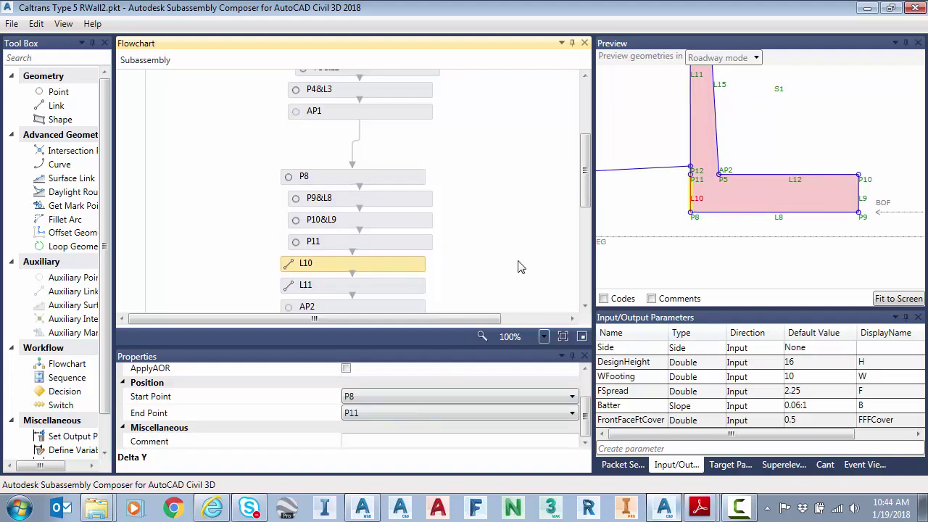
{"action": "left_click_drag", "start_coordinate": [587, 177], "coordinate": [588, 205]}
{"action": "left_click", "coordinate": [369, 193]}
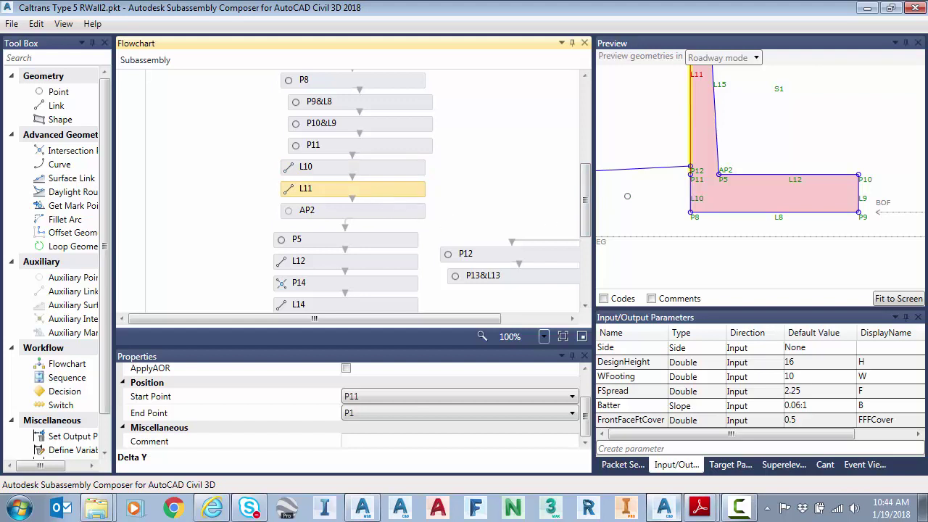
{"action": "scroll", "coordinate": [666, 185], "scroll_direction": "up", "scroll_amount": 1}
{"action": "scroll", "coordinate": [667, 185], "scroll_direction": "down", "scroll_amount": 3}
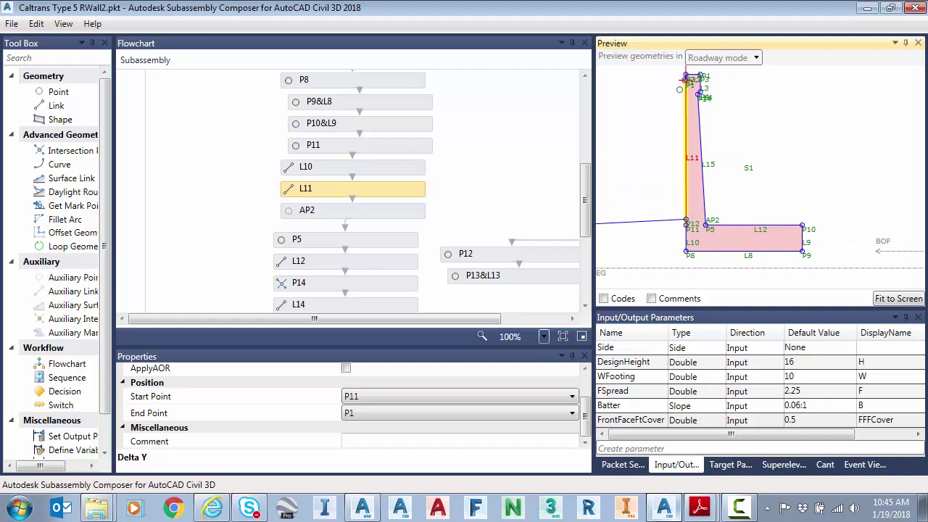
{"action": "scroll", "coordinate": [686, 79], "scroll_direction": "up", "scroll_amount": 2}
{"action": "scroll", "coordinate": [689, 74], "scroll_direction": "down", "scroll_amount": 1}
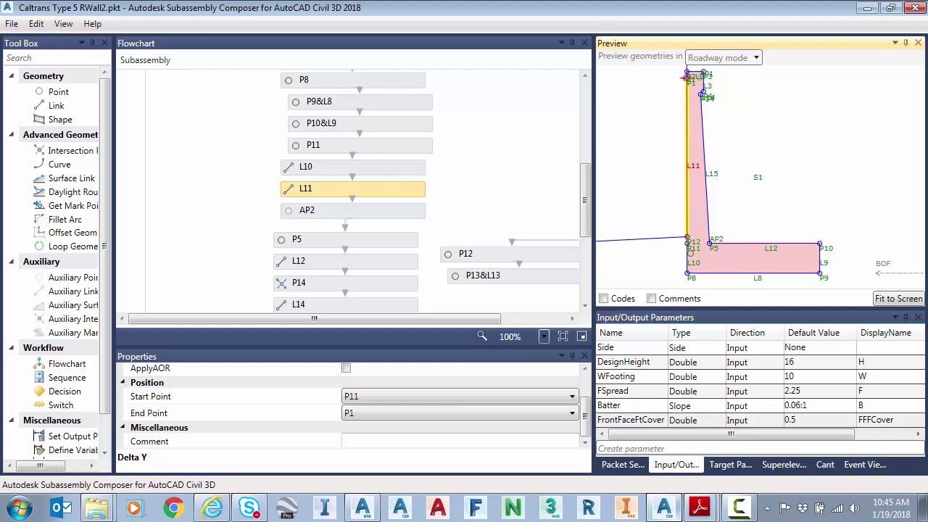
- Select auxiliary point AP2 and frame the Preview around it
{"action": "left_click", "coordinate": [382, 216]}
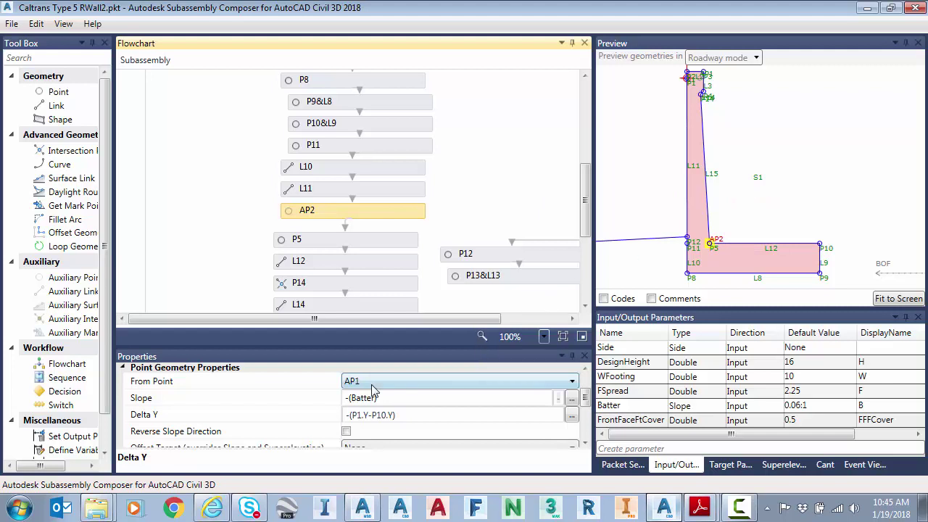
{"action": "scroll", "coordinate": [704, 78], "scroll_direction": "up", "scroll_amount": 2}
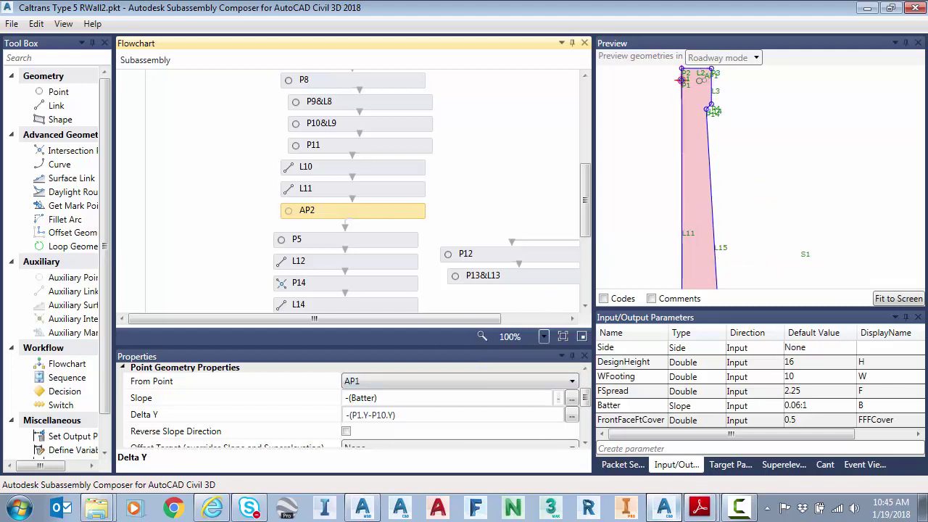
{"action": "scroll", "coordinate": [705, 78], "scroll_direction": "up", "scroll_amount": 1}
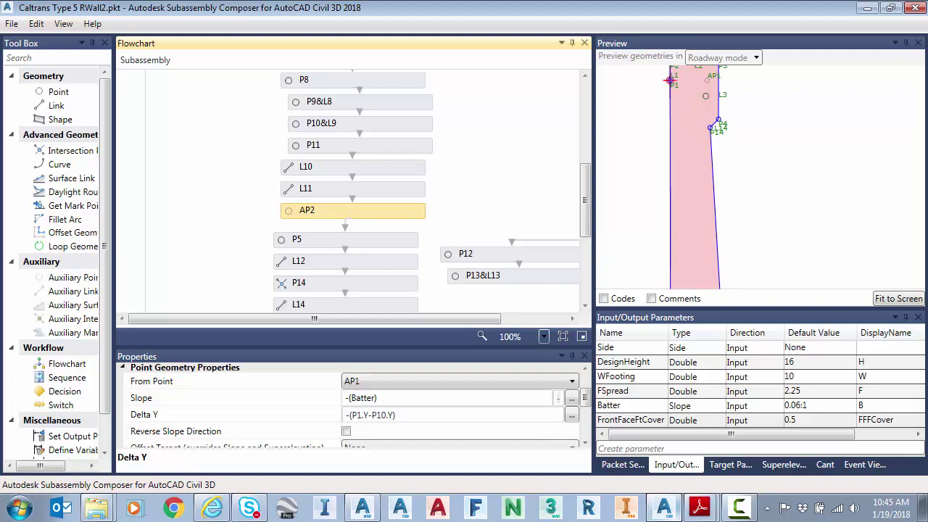
{"action": "scroll", "coordinate": [711, 87], "scroll_direction": "down", "scroll_amount": 4}
{"action": "scroll", "coordinate": [692, 251], "scroll_direction": "up", "scroll_amount": 3}
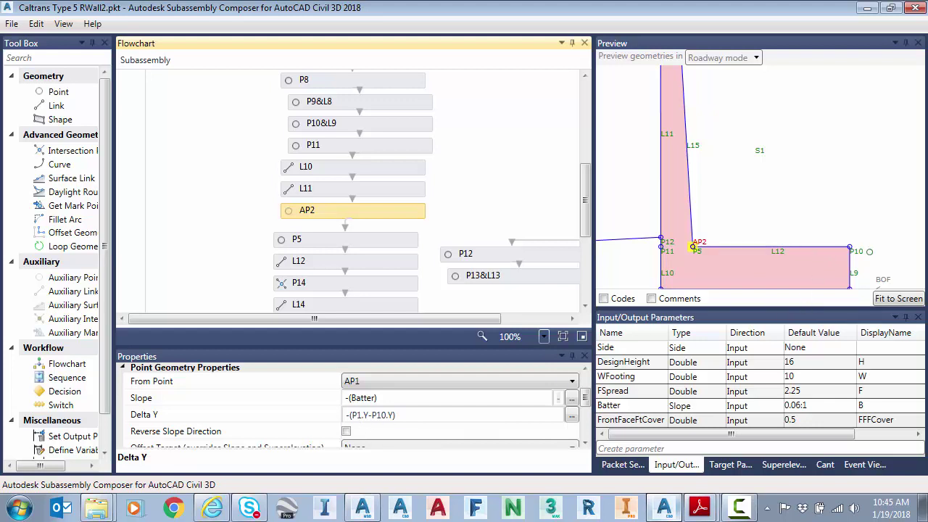
{"action": "scroll", "coordinate": [868, 249], "scroll_direction": "down", "scroll_amount": 2}
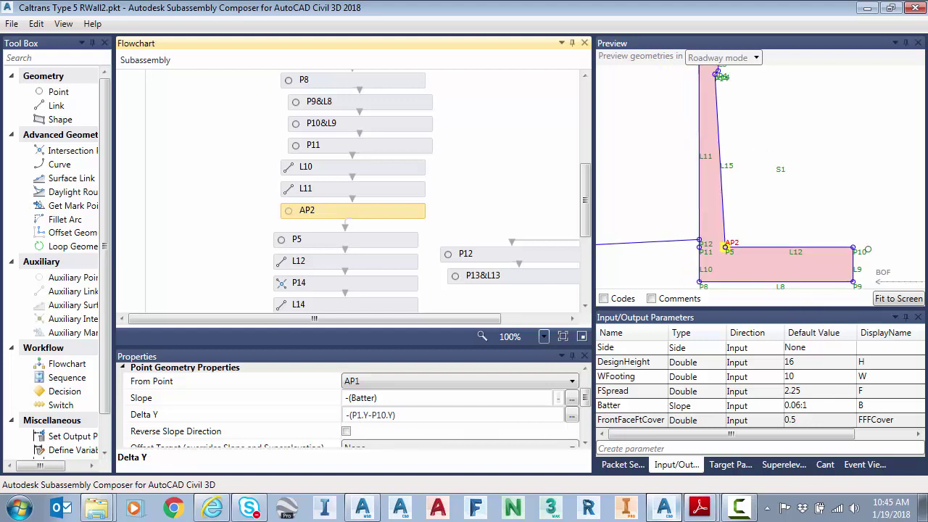
{"action": "middle_click_drag", "start_coordinate": [793, 196], "coordinate": [788, 224]}
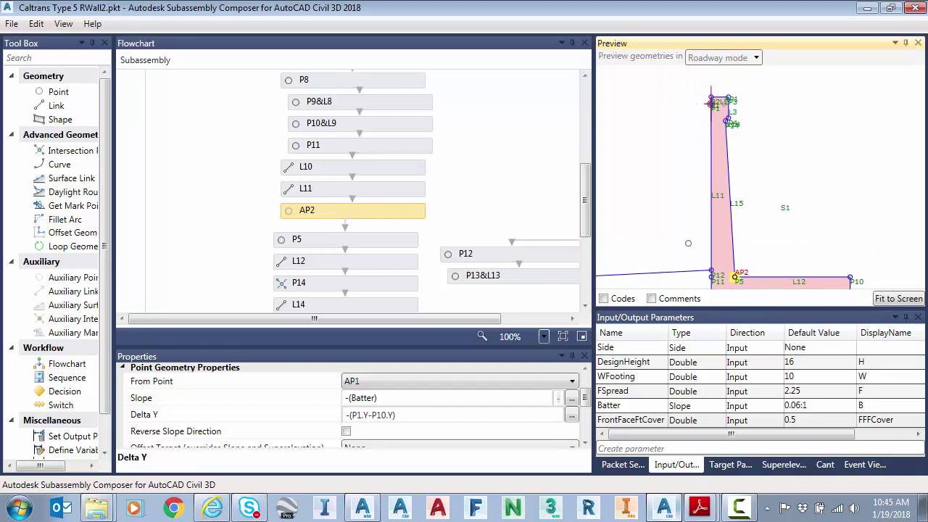
{"action": "scroll", "coordinate": [688, 279], "scroll_direction": "down", "scroll_amount": 2}
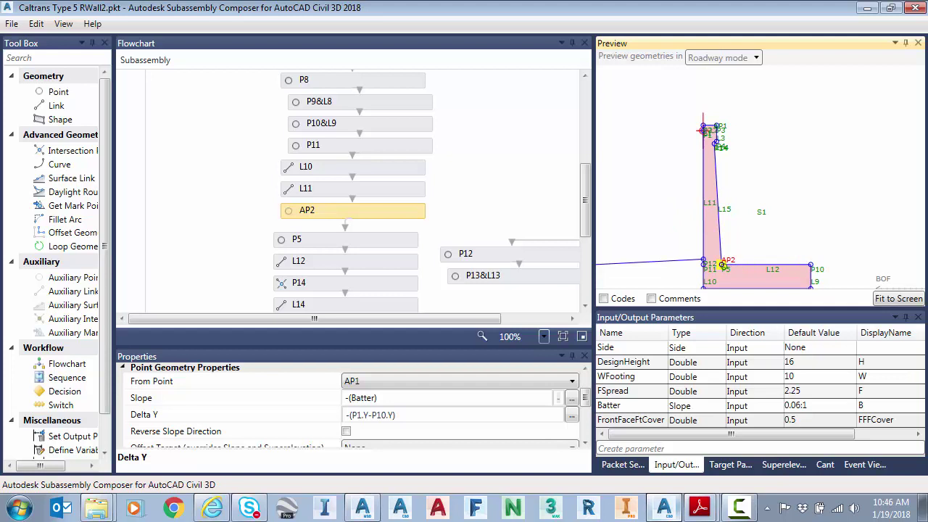
{"action": "scroll", "coordinate": [722, 264], "scroll_direction": "up", "scroll_amount": 5}
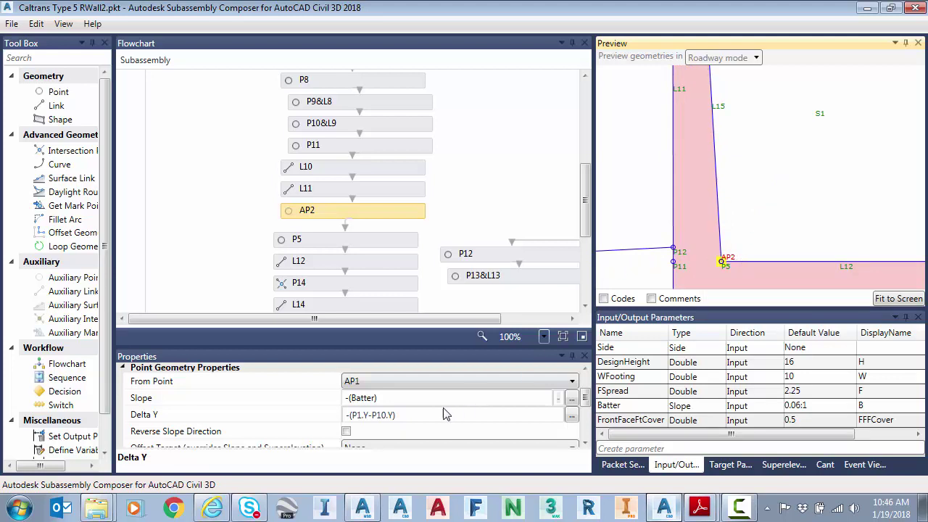
- Review AP2's properties: from AP1, Slope -(Batter), Delta Y -(P1.Y-P10.Y)
{"action": "left_click", "coordinate": [356, 427]}
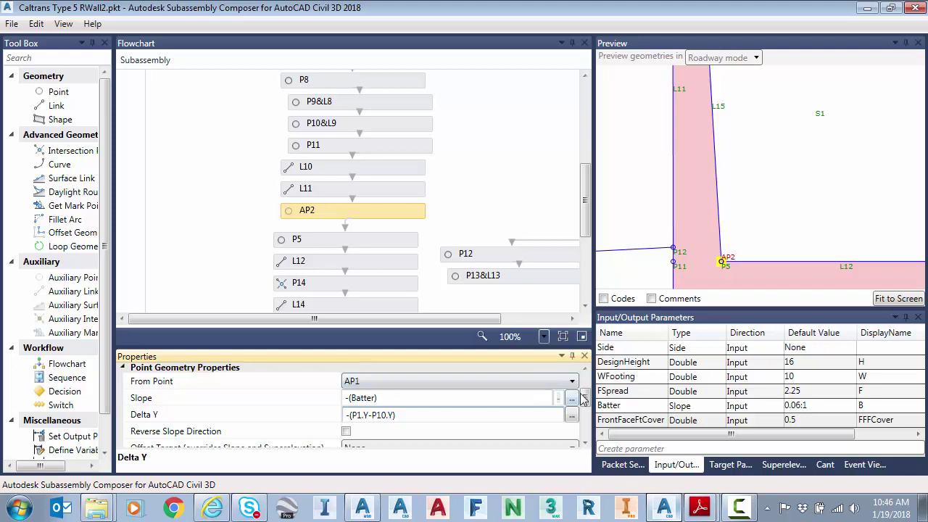
{"action": "left_click", "coordinate": [584, 368]}
{"action": "scroll", "coordinate": [438, 413], "scroll_direction": "down", "scroll_amount": 1}
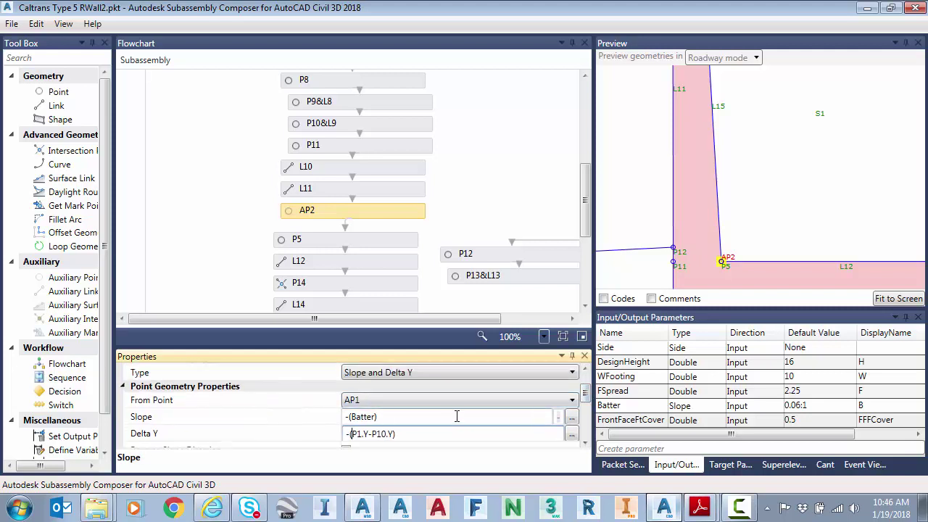
{"action": "left_click", "coordinate": [584, 444]}
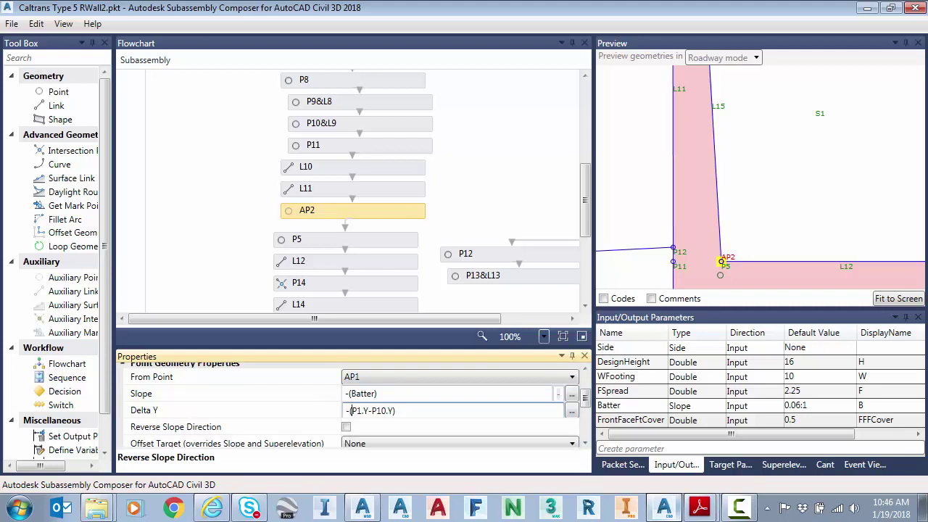
{"action": "scroll", "coordinate": [725, 280], "scroll_direction": "up", "scroll_amount": 1}
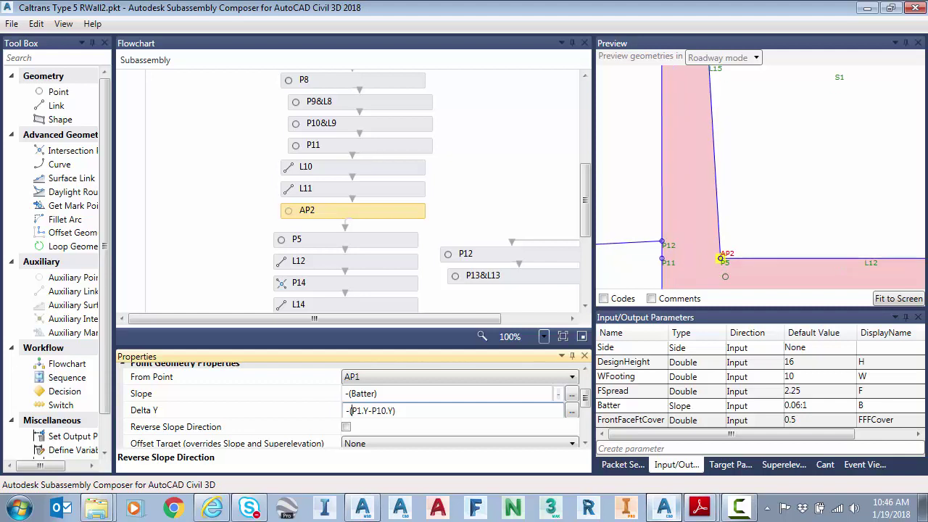
{"action": "scroll", "coordinate": [721, 258], "scroll_direction": "up", "scroll_amount": 1}
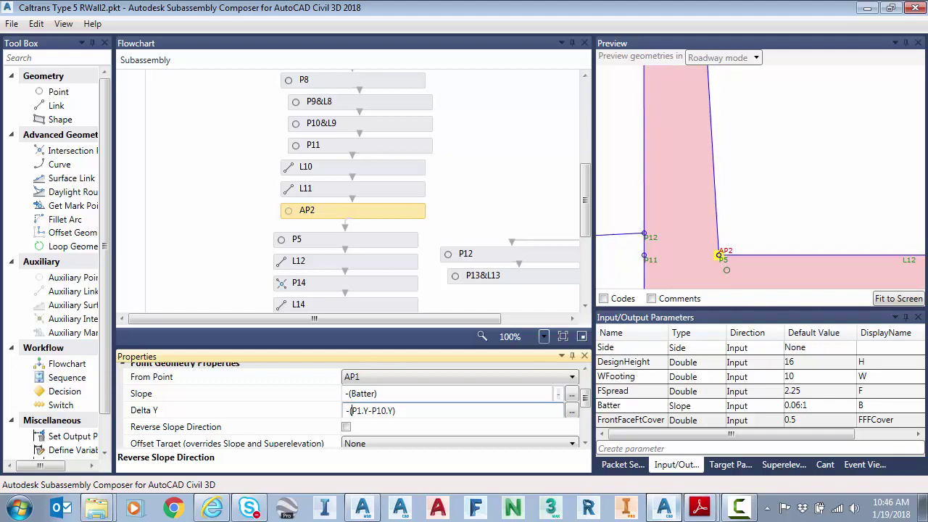
- Check point P5's definition, placed at AP2 with zero offsets
{"action": "left_click", "coordinate": [361, 245]}
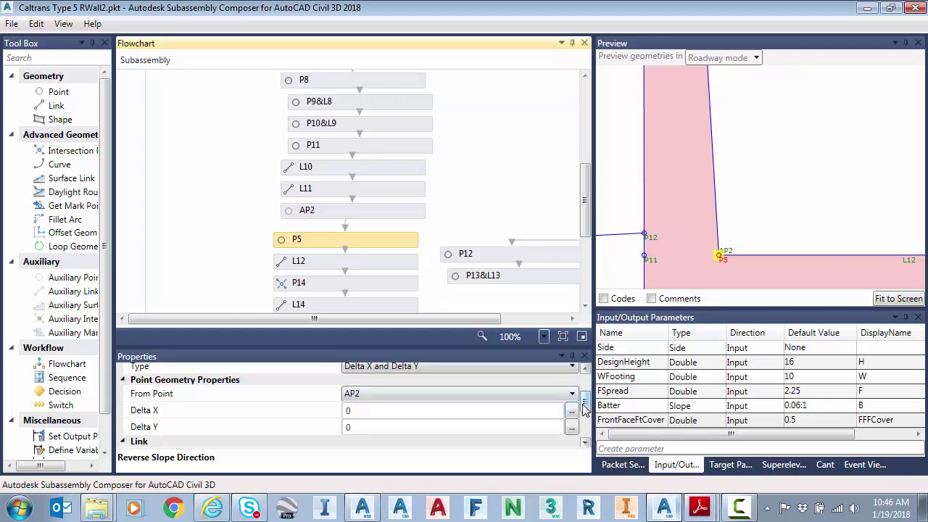
{"action": "scroll", "coordinate": [585, 403], "scroll_direction": "up", "scroll_amount": 1}
{"action": "scroll", "coordinate": [585, 403], "scroll_direction": "down", "scroll_amount": 1}
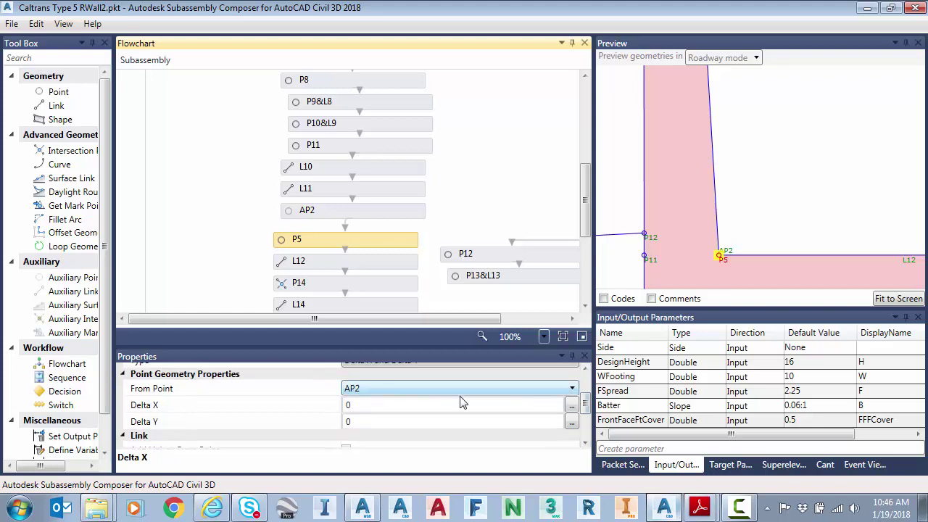
- View link L12 from P5 to P10, with the footing fully in view
{"action": "key", "text": "Down"}
{"action": "left_click_drag", "start_coordinate": [752, 220], "coordinate": [726, 149]}
{"action": "scroll", "coordinate": [708, 174], "scroll_direction": "down", "scroll_amount": 1}
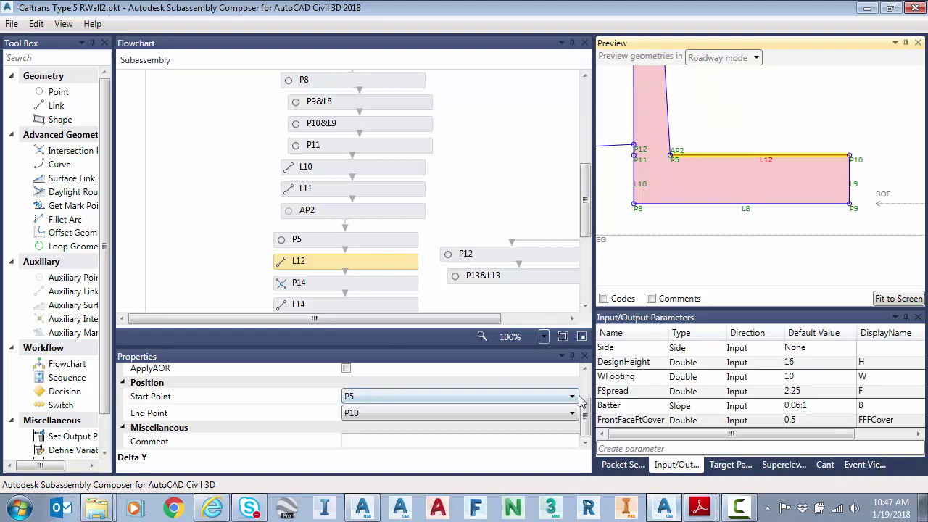
{"action": "left_click_drag", "start_coordinate": [588, 422], "coordinate": [589, 388]}
{"action": "scroll", "coordinate": [589, 388], "scroll_direction": "down", "scroll_amount": 1}
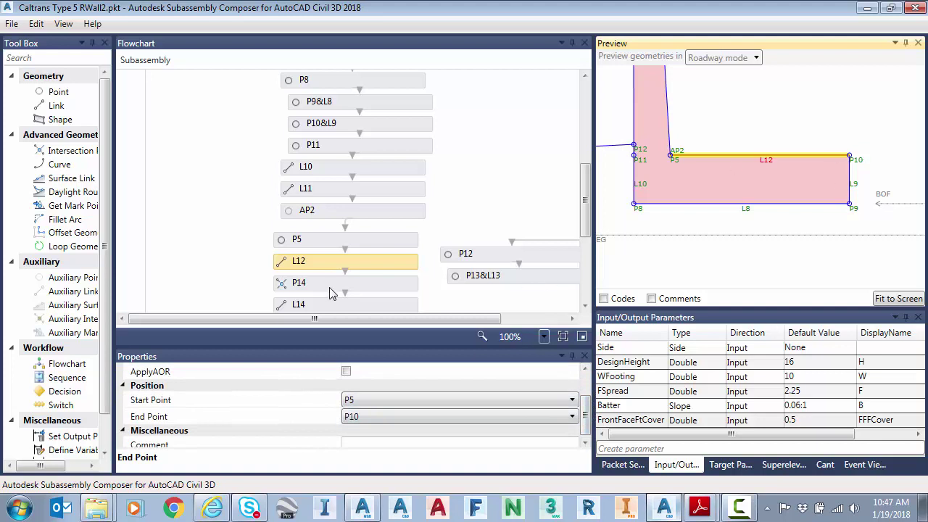
{"action": "scroll", "coordinate": [585, 186], "scroll_direction": "down", "scroll_amount": 3}
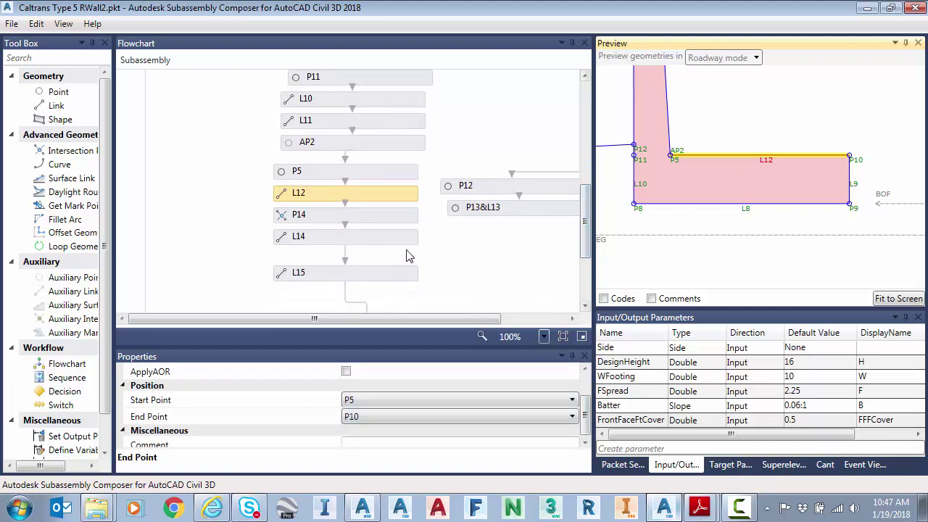
- Inspect P14's intersection inputs (P4 at 100.00%, P5 at -(Batter)) with the wall stem top in view
{"action": "left_click", "coordinate": [339, 218]}
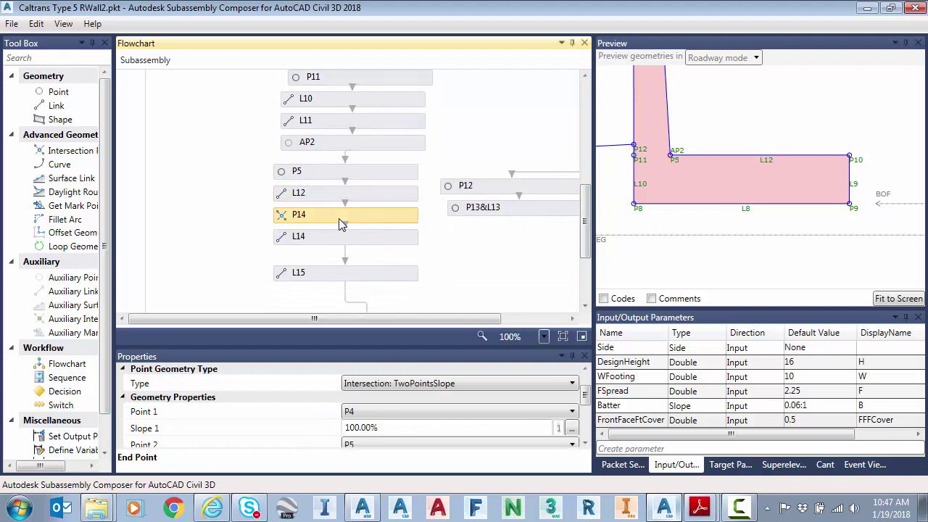
{"action": "scroll", "coordinate": [729, 236], "scroll_direction": "down", "scroll_amount": 3}
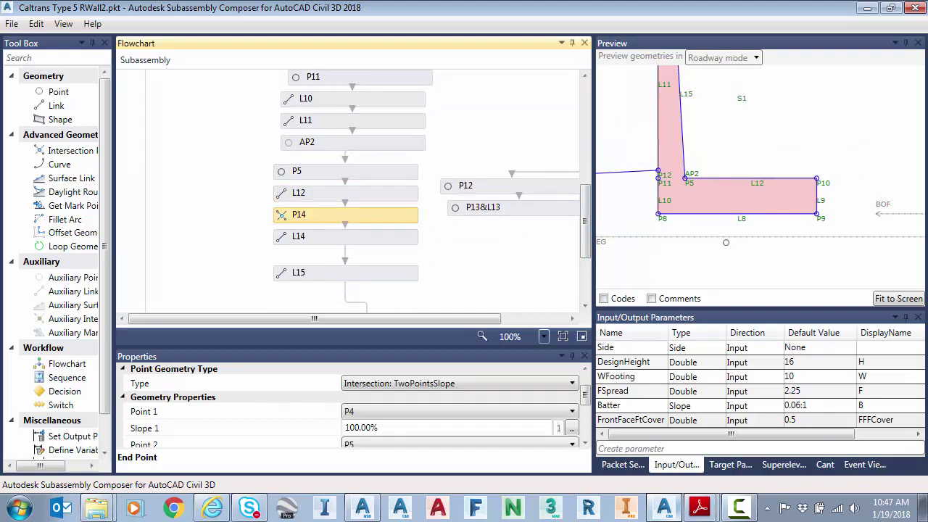
{"action": "scroll", "coordinate": [725, 182], "scroll_direction": "up", "scroll_amount": 4}
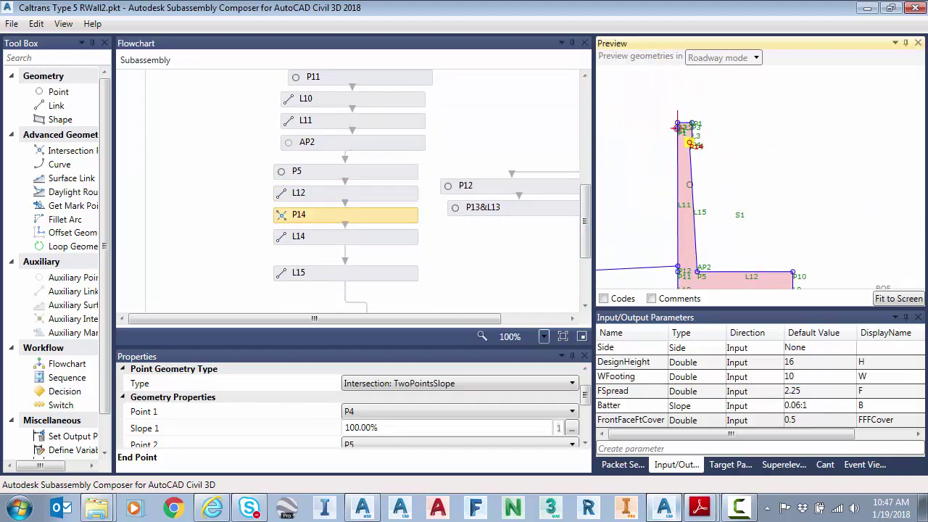
{"action": "scroll", "coordinate": [700, 268], "scroll_direction": "up", "scroll_amount": 3}
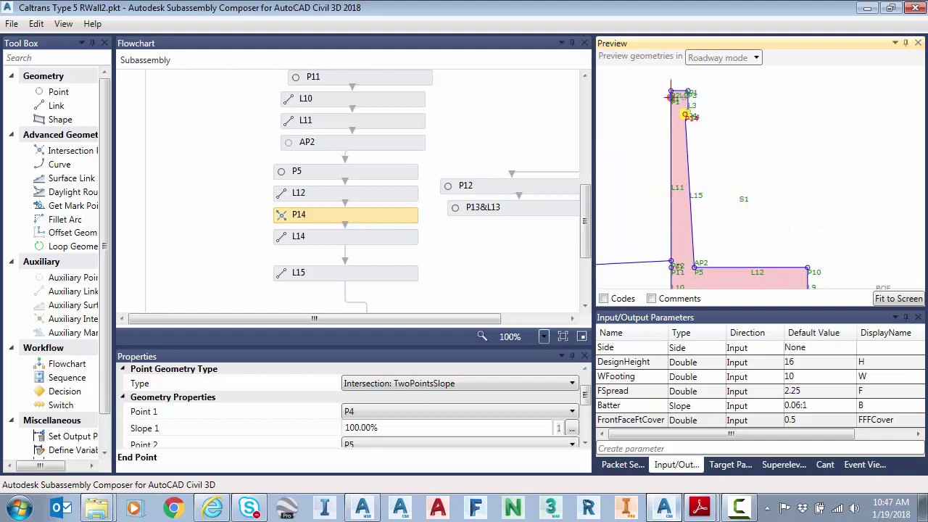
{"action": "scroll", "coordinate": [720, 227], "scroll_direction": "up", "scroll_amount": 3}
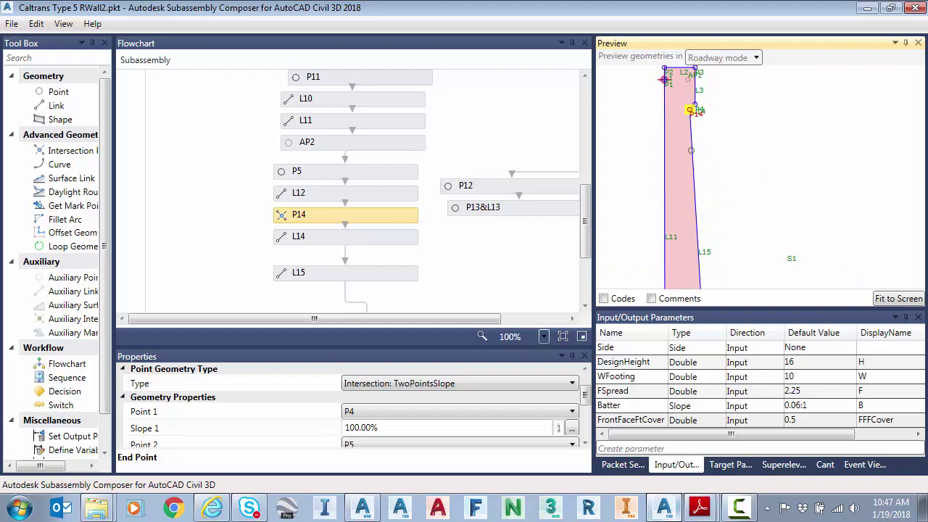
{"action": "scroll", "coordinate": [701, 104], "scroll_direction": "up", "scroll_amount": 3}
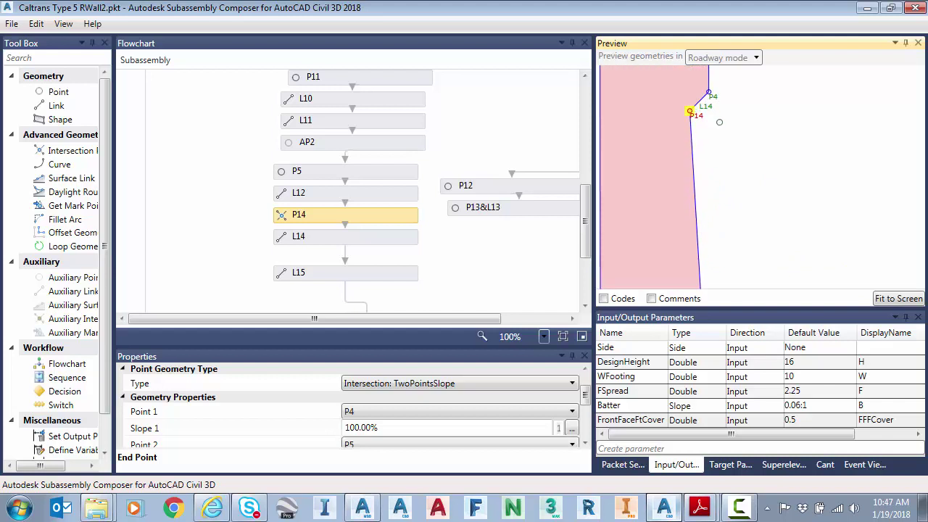
{"action": "left_click_drag", "start_coordinate": [592, 393], "coordinate": [588, 400]}
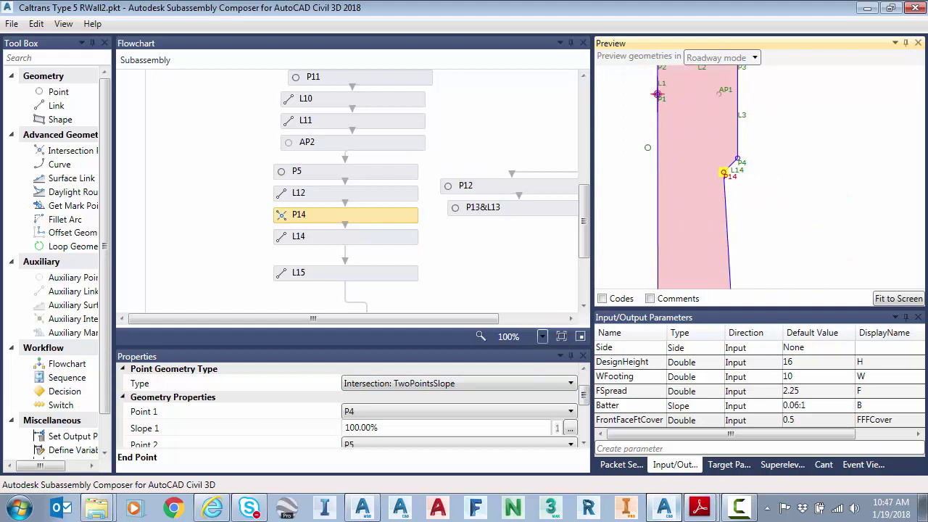
{"action": "scroll", "coordinate": [584, 395], "scroll_direction": "up", "scroll_amount": 1}
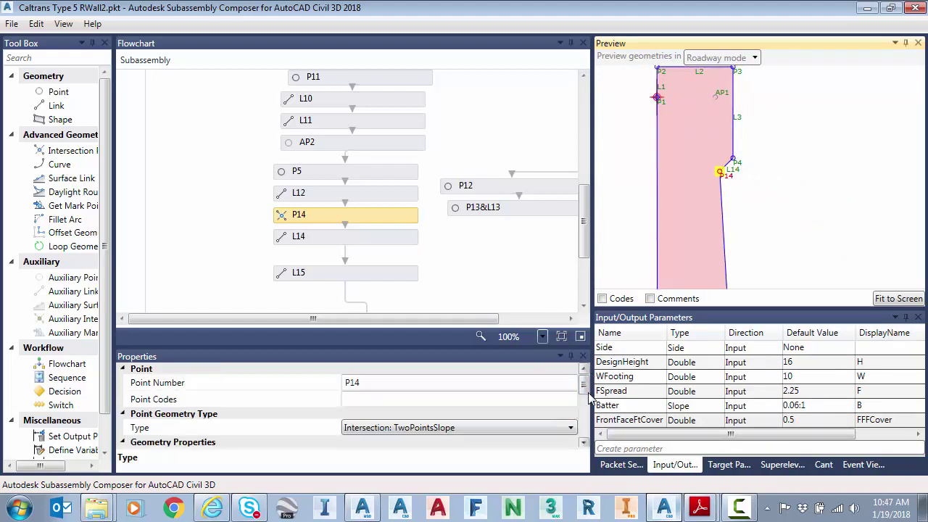
{"action": "scroll", "coordinate": [586, 447], "scroll_direction": "down", "scroll_amount": 4}
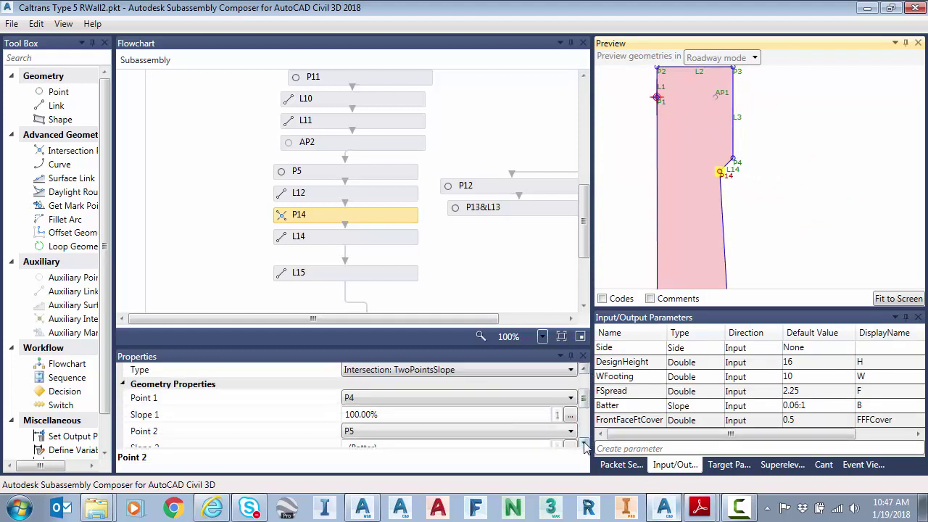
{"action": "scroll", "coordinate": [720, 171], "scroll_direction": "up", "scroll_amount": 3}
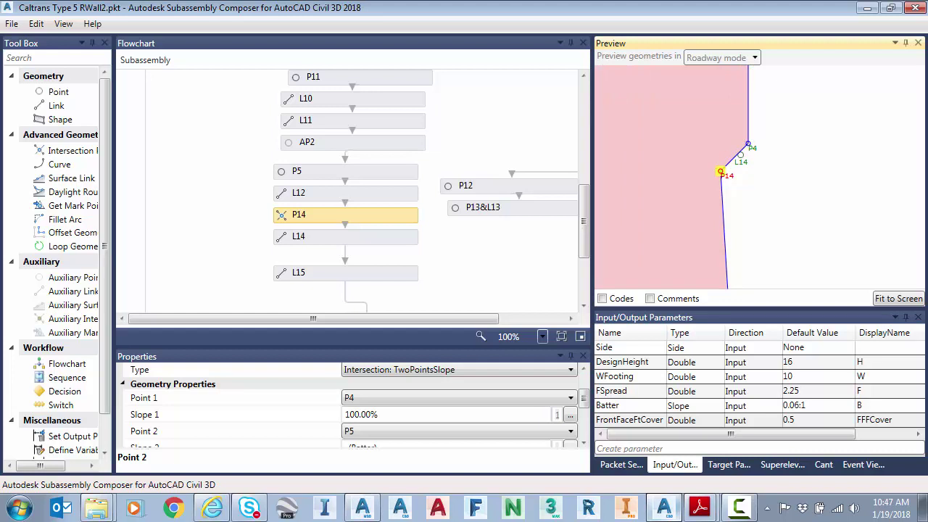
{"action": "scroll", "coordinate": [586, 441], "scroll_direction": "down", "scroll_amount": 1}
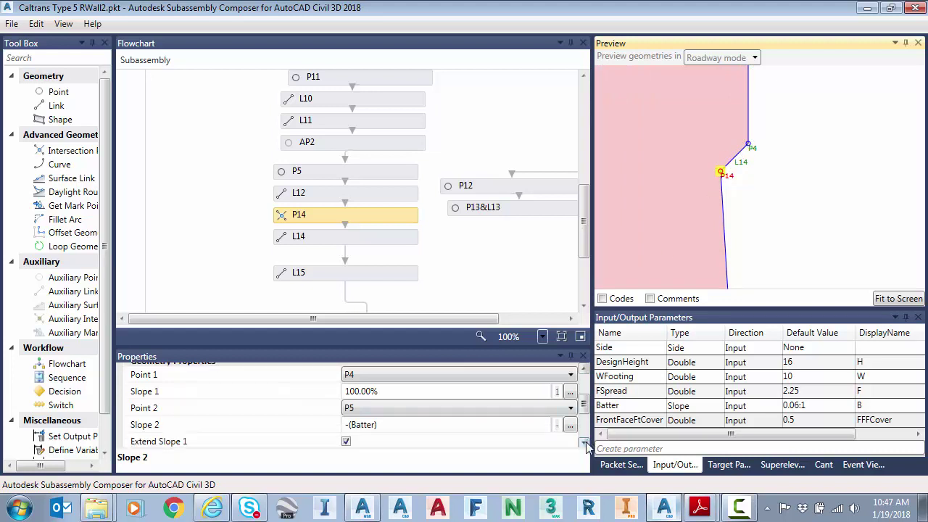
- Check P14's Slope 2 and Extend options, then view link L14 from P4 to P14
{"action": "left_click", "coordinate": [347, 413]}
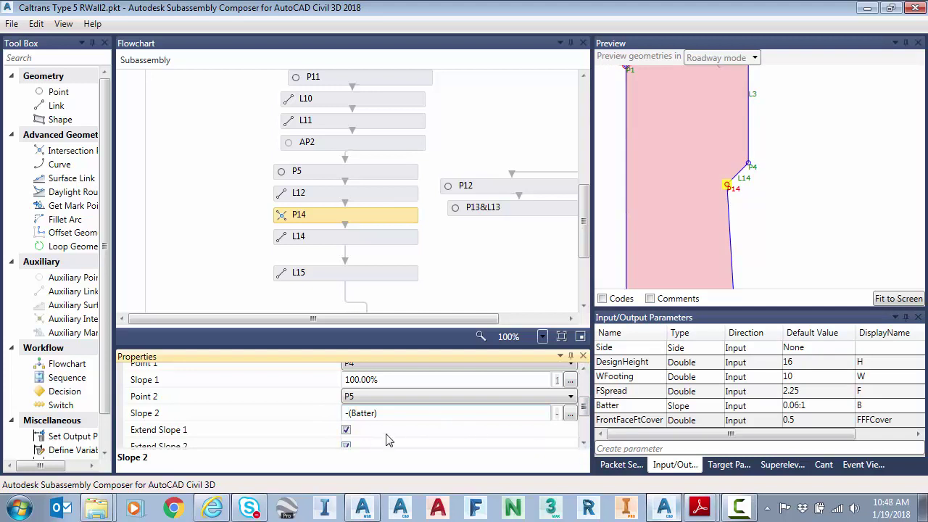
{"action": "left_click", "coordinate": [584, 443]}
{"action": "left_click", "coordinate": [585, 444]}
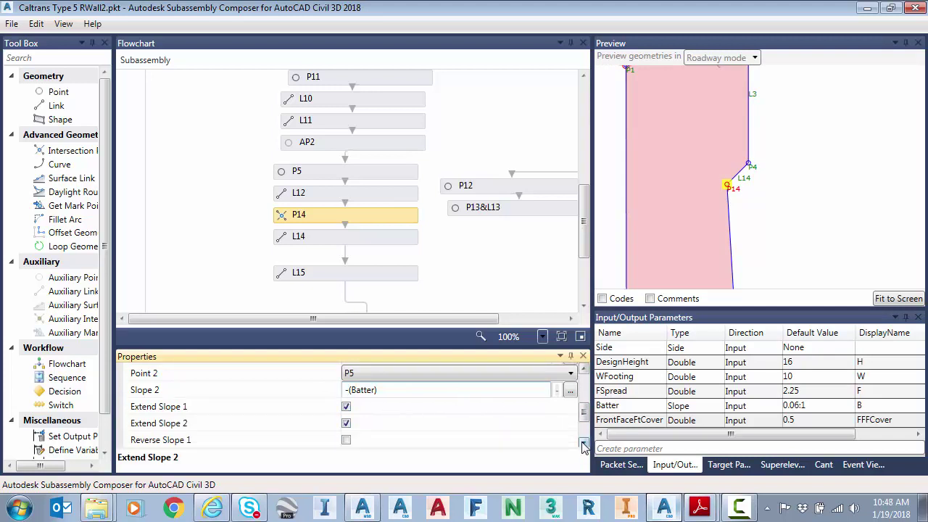
{"action": "left_click", "coordinate": [585, 444]}
{"action": "left_click", "coordinate": [584, 444]}
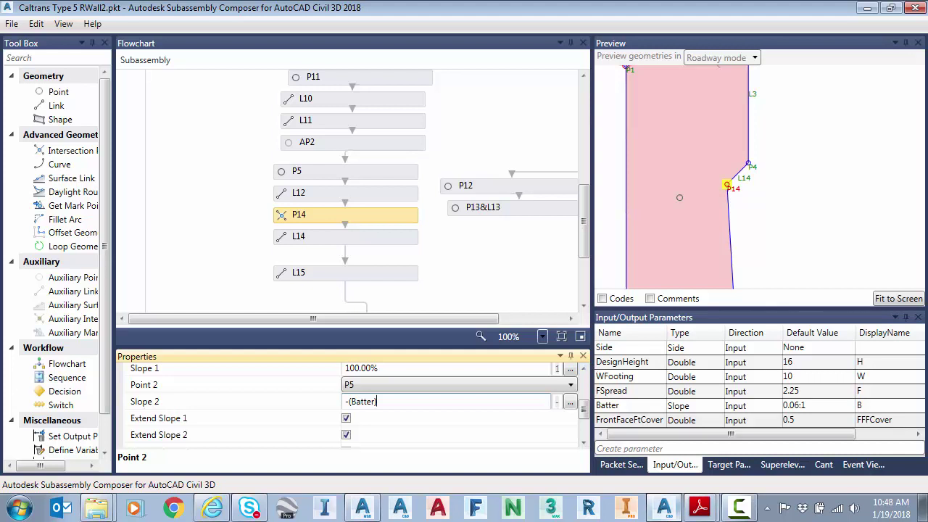
{"action": "left_click", "coordinate": [364, 241]}
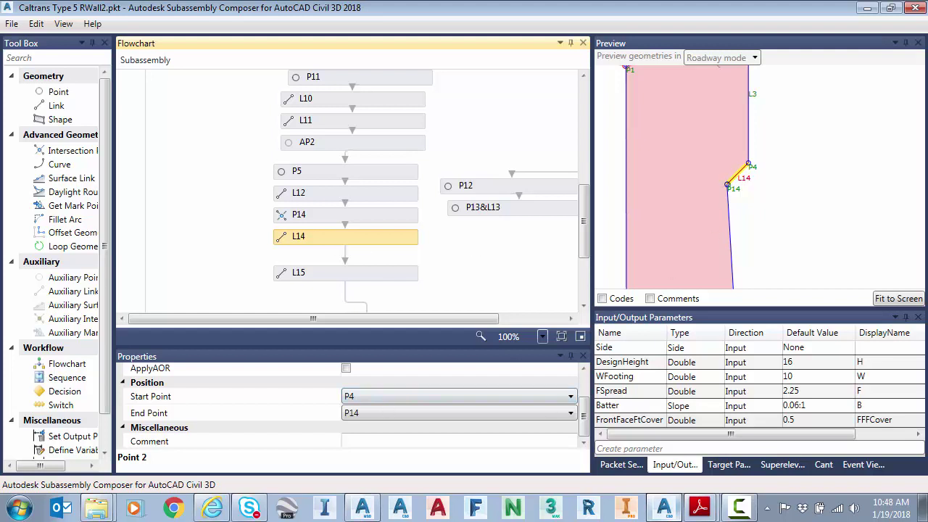
- Select link L15 (P14 to P5) and zoom out to show the whole L-shaped wall and footing
{"action": "left_click", "coordinate": [362, 282]}
{"action": "scroll", "coordinate": [716, 205], "scroll_direction": "down", "scroll_amount": 5}
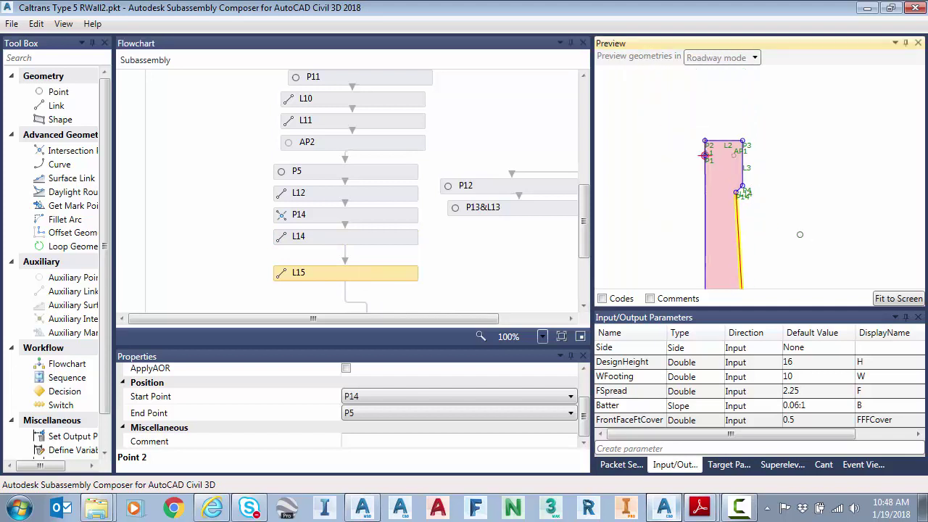
{"action": "scroll", "coordinate": [752, 149], "scroll_direction": "down", "scroll_amount": 2}
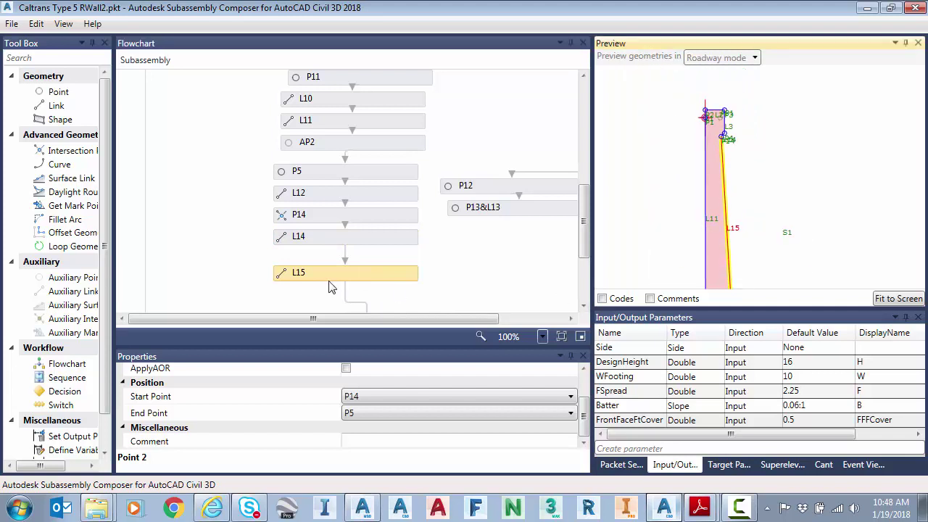
{"action": "scroll", "coordinate": [716, 182], "scroll_direction": "down", "scroll_amount": 3}
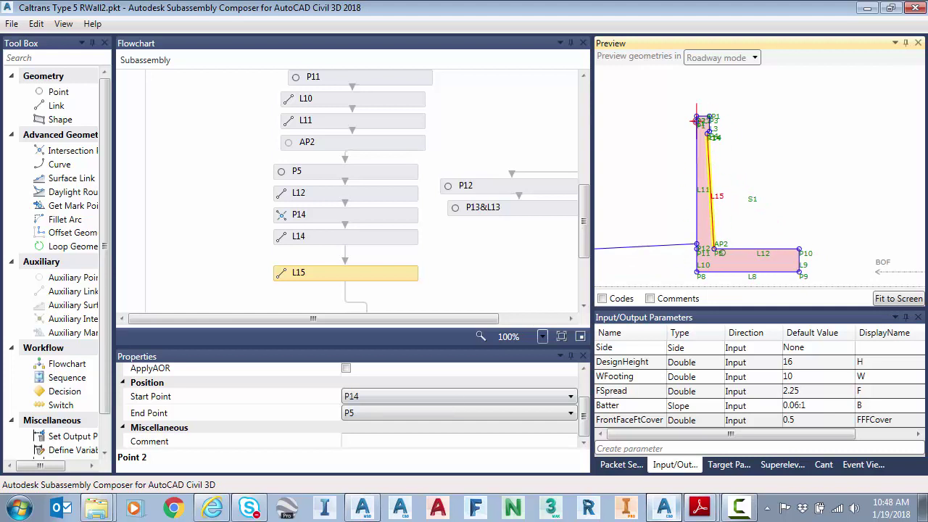
{"action": "scroll", "coordinate": [446, 268], "scroll_direction": "down", "scroll_amount": 3}
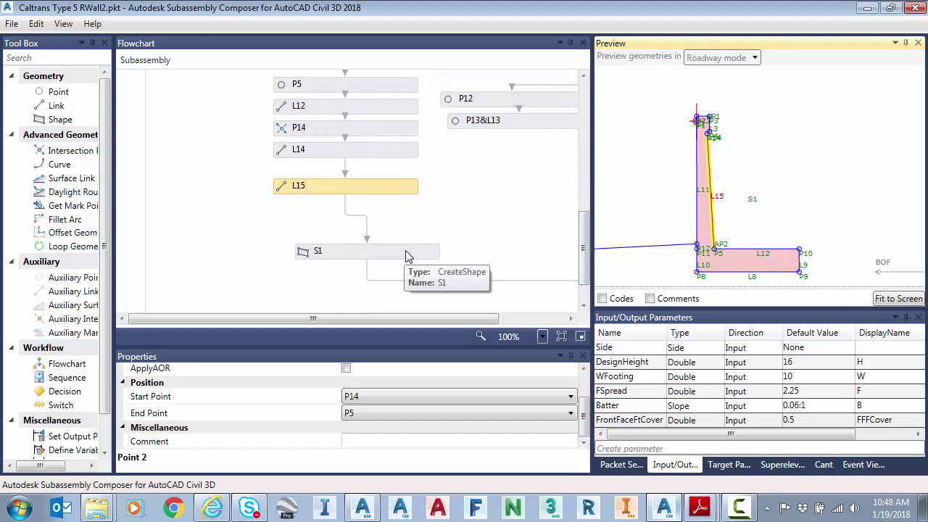
- Inspect shape S1's WallConc code and bounding links L1–L11, then select point P12
{"action": "left_click", "coordinate": [385, 253]}
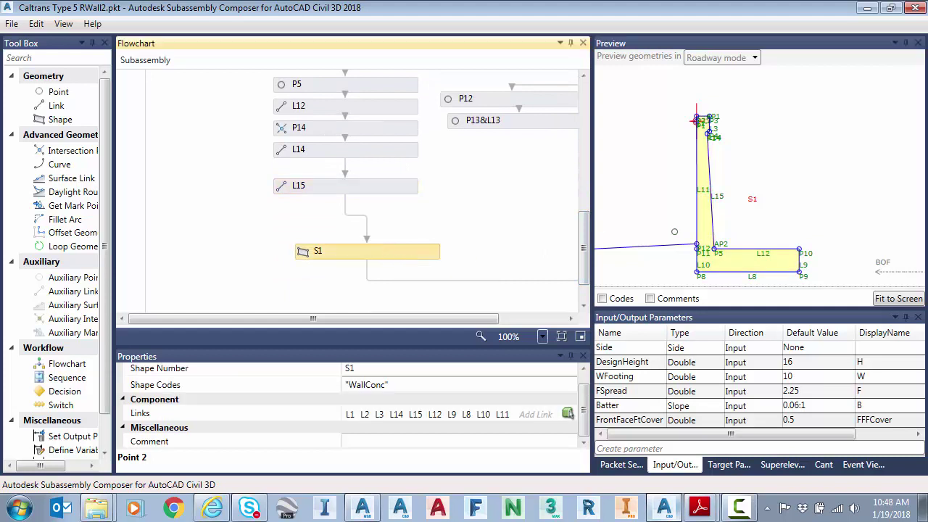
{"action": "scroll", "coordinate": [798, 286], "scroll_direction": "up", "scroll_amount": 4}
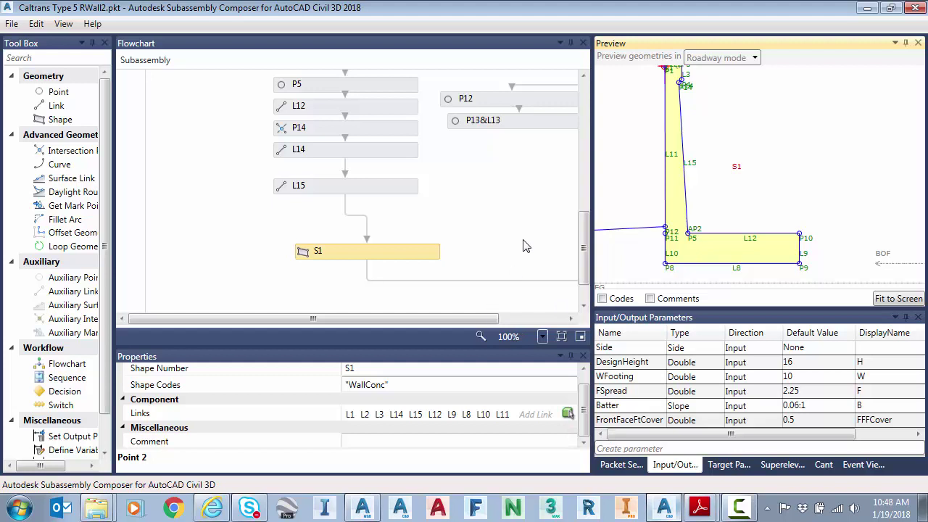
{"action": "left_click_drag", "start_coordinate": [452, 323], "coordinate": [495, 323]}
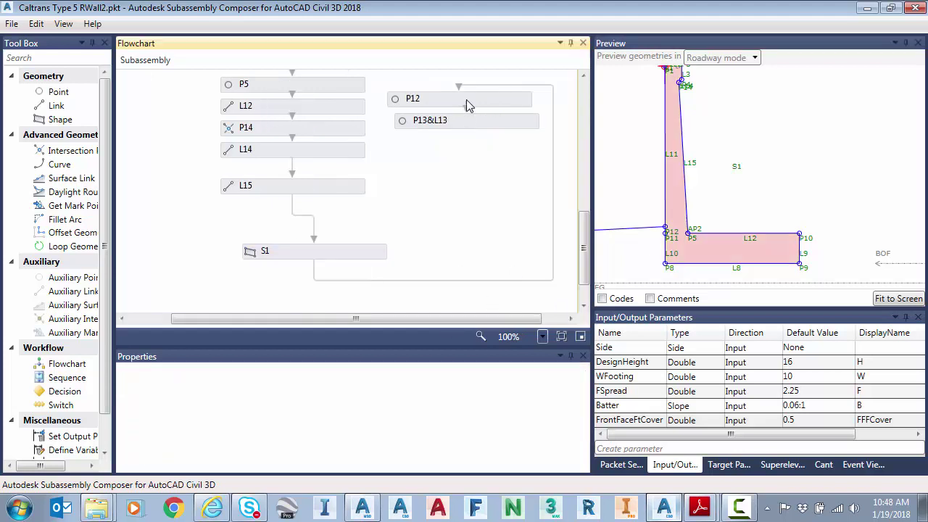
{"action": "left_click", "coordinate": [466, 98]}
{"action": "scroll", "coordinate": [349, 406], "scroll_direction": "down", "scroll_amount": 2}
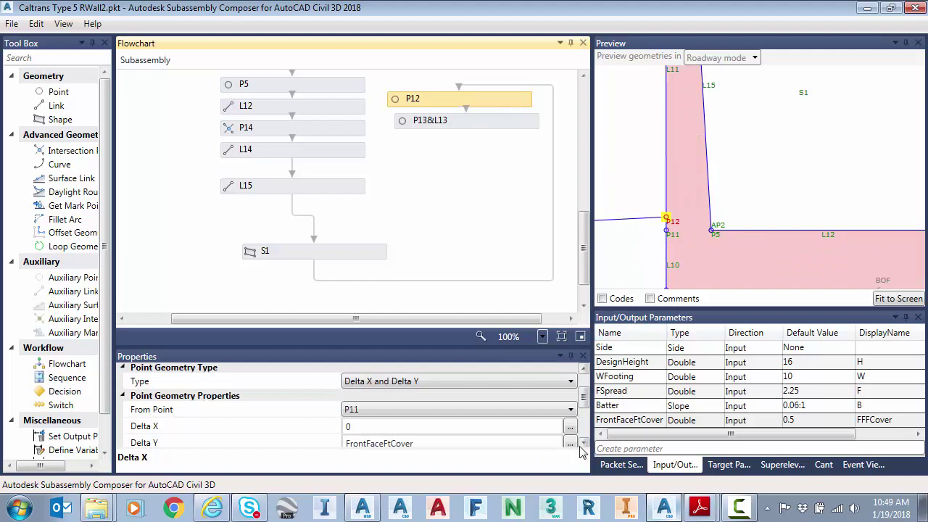
- Check P12's offsets from P11: Delta X 0 and Delta Y FrontFaceFtCover
{"action": "left_click", "coordinate": [584, 446]}
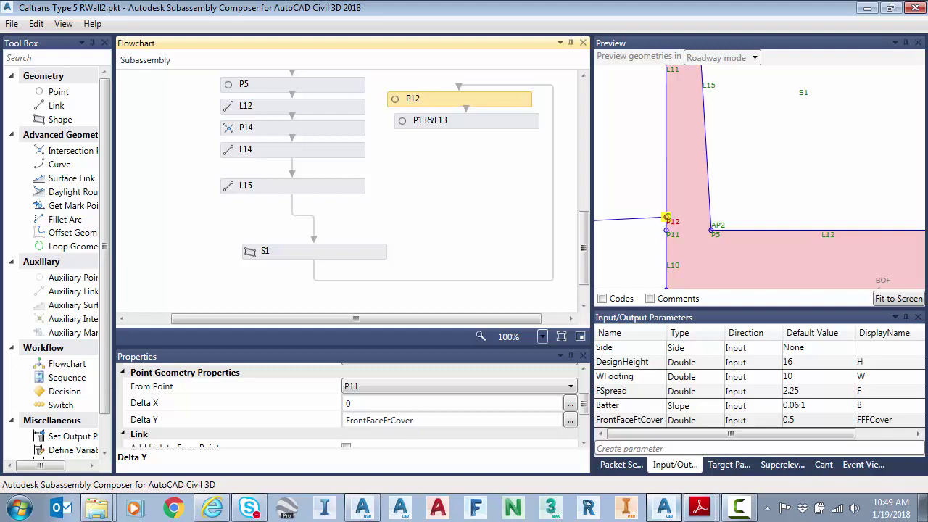
{"action": "left_click", "coordinate": [628, 421]}
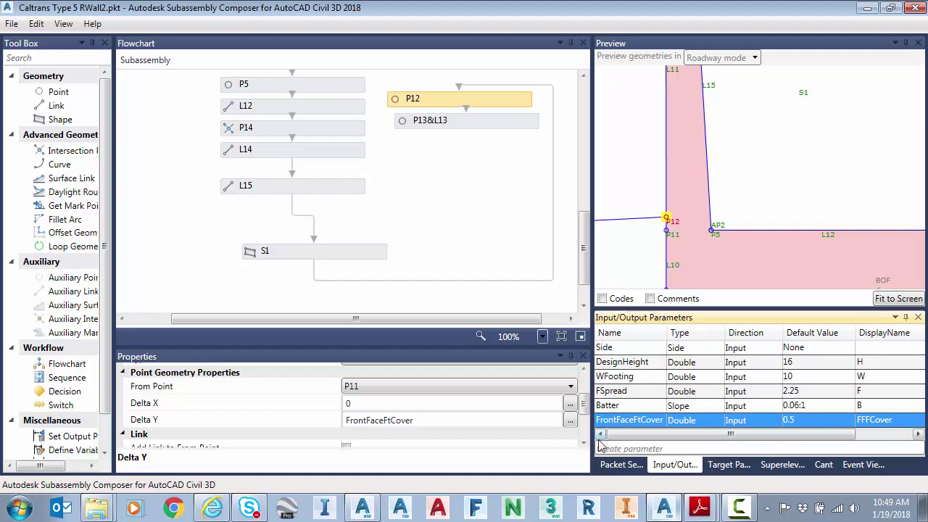
{"action": "left_click", "coordinate": [355, 407]}
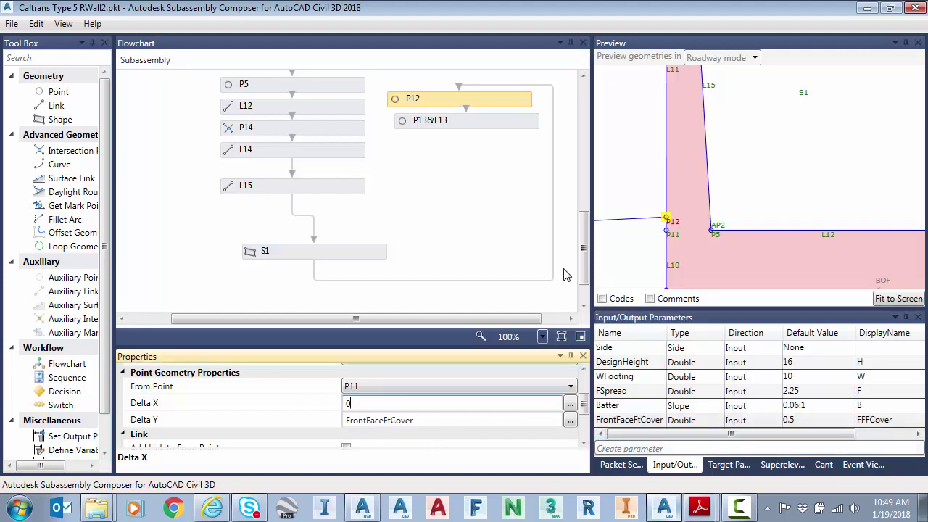
- Check P13&L13's -5.00% reversed slope from P12 to the EG surface, then go to File > Exit
{"action": "left_click", "coordinate": [507, 127]}
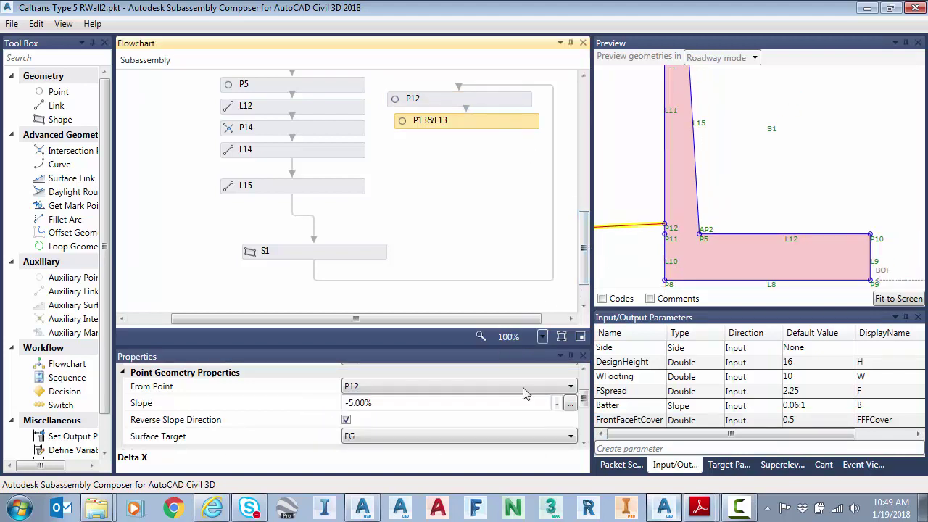
{"action": "mouse_move", "coordinate": [584, 398]}
{"action": "left_mouse_down"}
{"action": "mouse_move", "coordinate": [584, 368]}
{"action": "mouse_move", "coordinate": [587, 405]}
{"action": "left_mouse_up"}
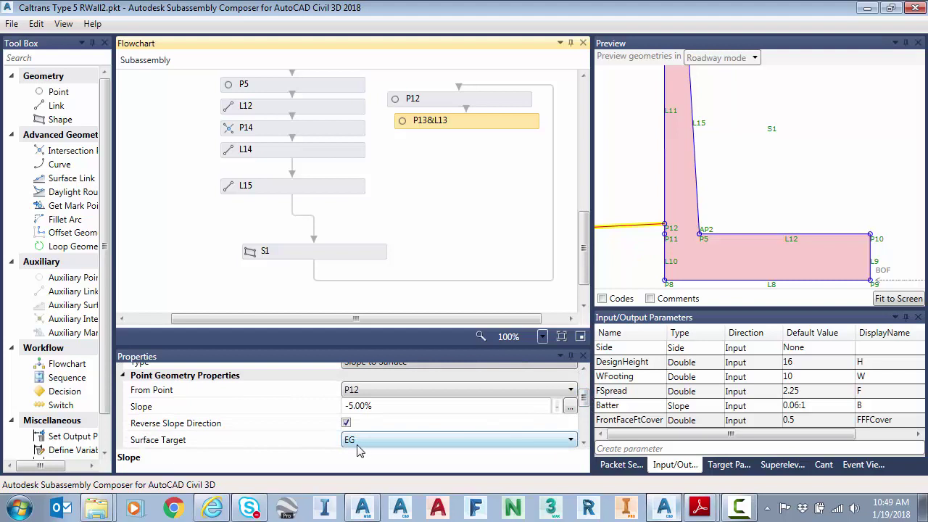
{"action": "left_click", "coordinate": [384, 404]}
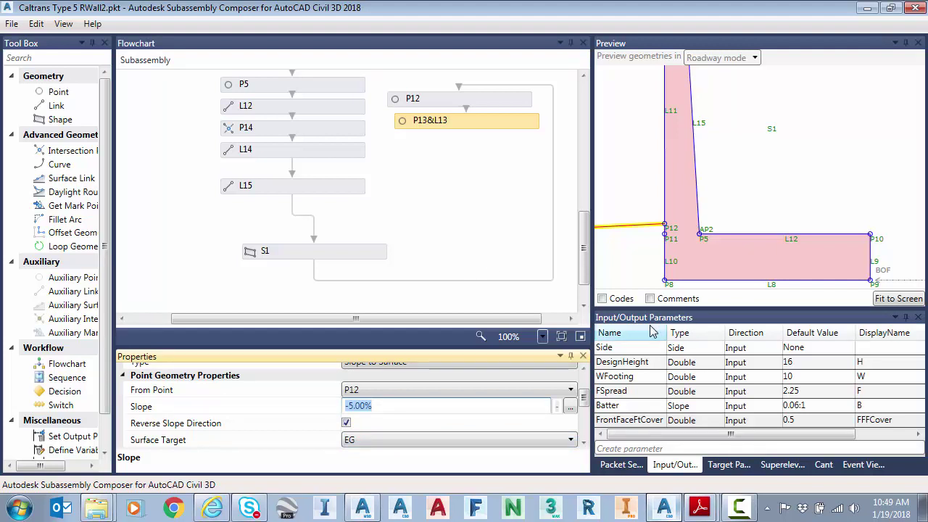
{"action": "mouse_move", "coordinate": [583, 249]}
{"action": "left_mouse_down"}
{"action": "mouse_move", "coordinate": [582, 140]}
{"action": "mouse_move", "coordinate": [582, 259]}
{"action": "left_mouse_up"}
{"action": "left_click", "coordinate": [622, 465]}
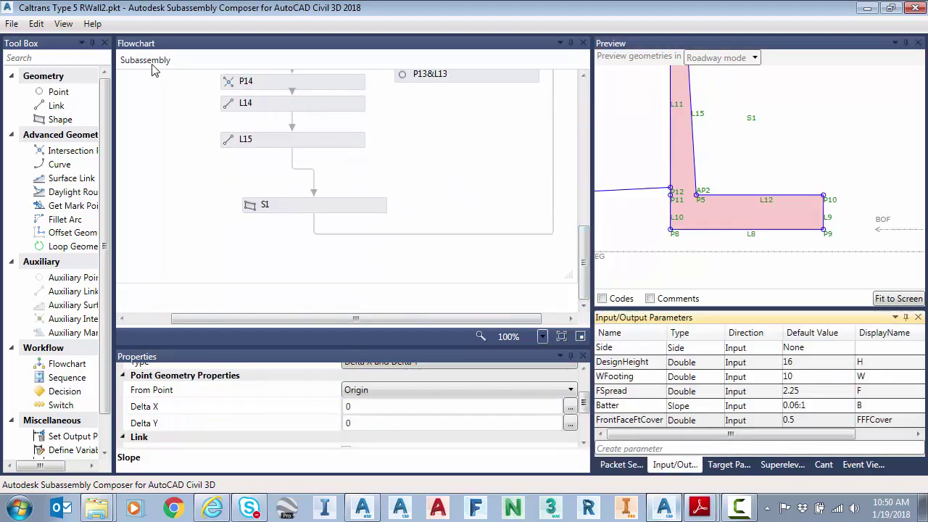
{"action": "left_click", "coordinate": [12, 23]}
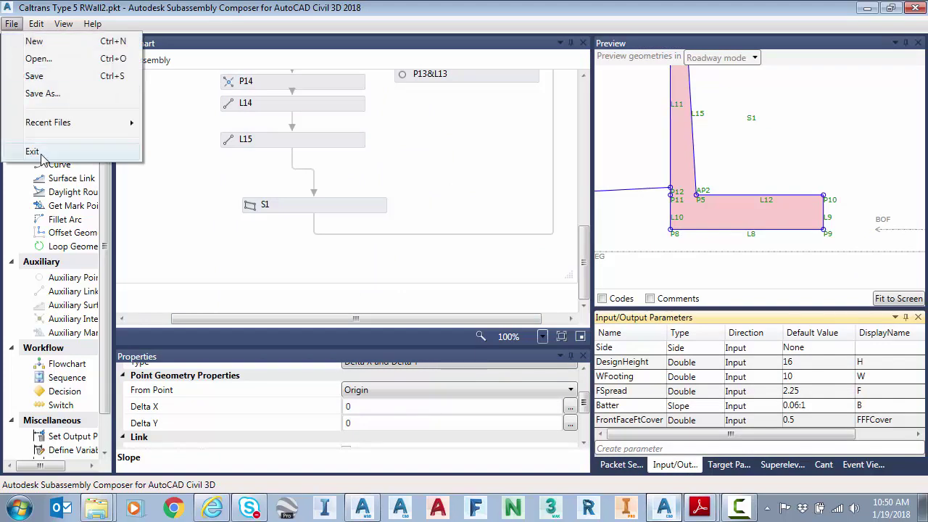
- Switch to 5.Dynamic Design.dwg and identify the Top Wall VA and Bottom Footing VA profiles
{"action": "left_click", "coordinate": [363, 507]}
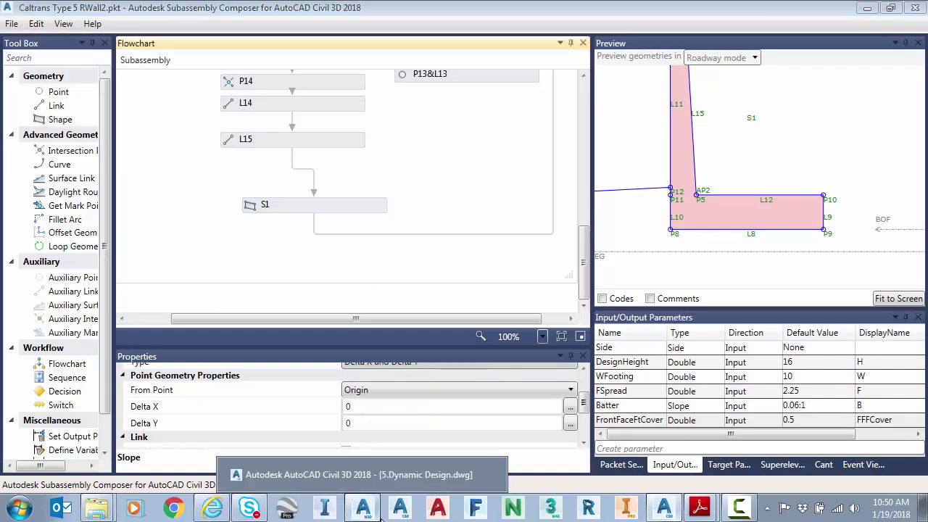
{"action": "left_click", "coordinate": [646, 307]}
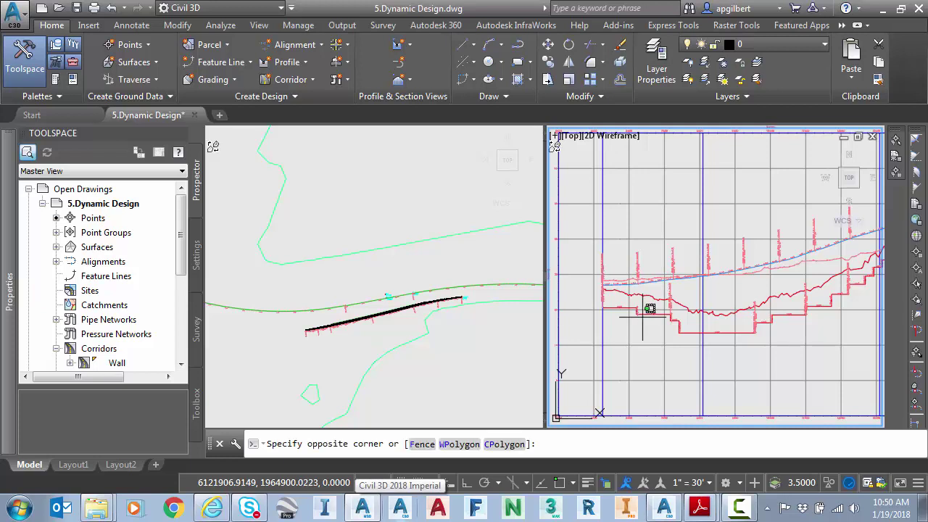
{"action": "scroll", "coordinate": [649, 305], "scroll_direction": "up", "scroll_amount": 4}
{"action": "left_click", "coordinate": [682, 244]}
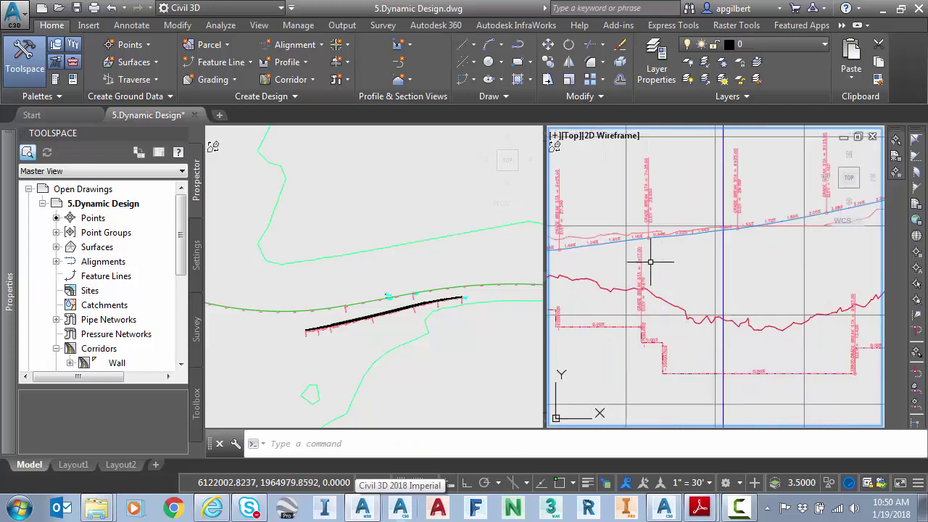
{"action": "mouse_move", "coordinate": [605, 242]}
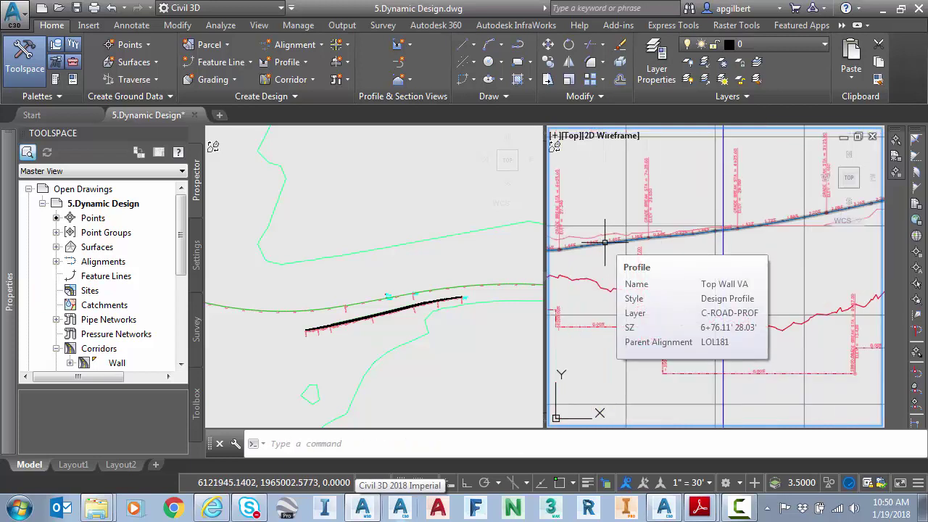
{"action": "scroll", "coordinate": [605, 242], "scroll_direction": "down", "scroll_amount": 3}
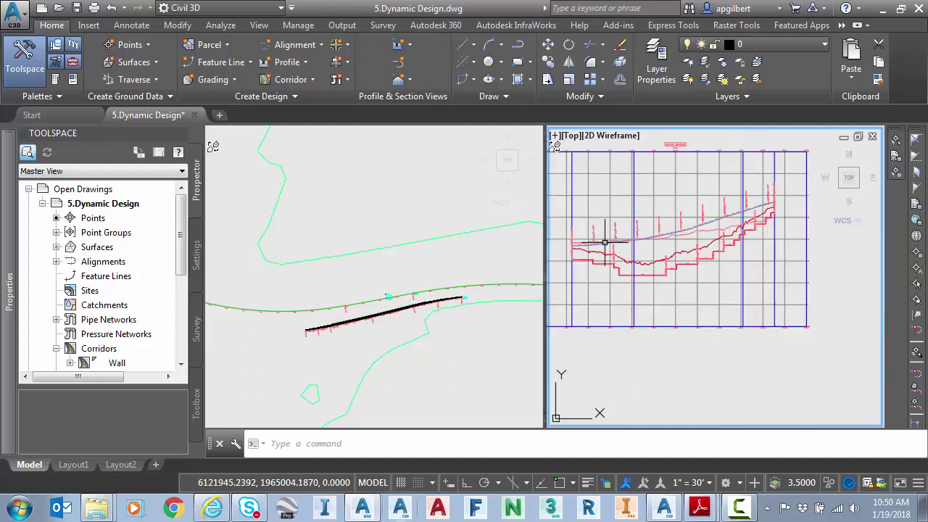
{"action": "scroll", "coordinate": [616, 286], "scroll_direction": "up", "scroll_amount": 5}
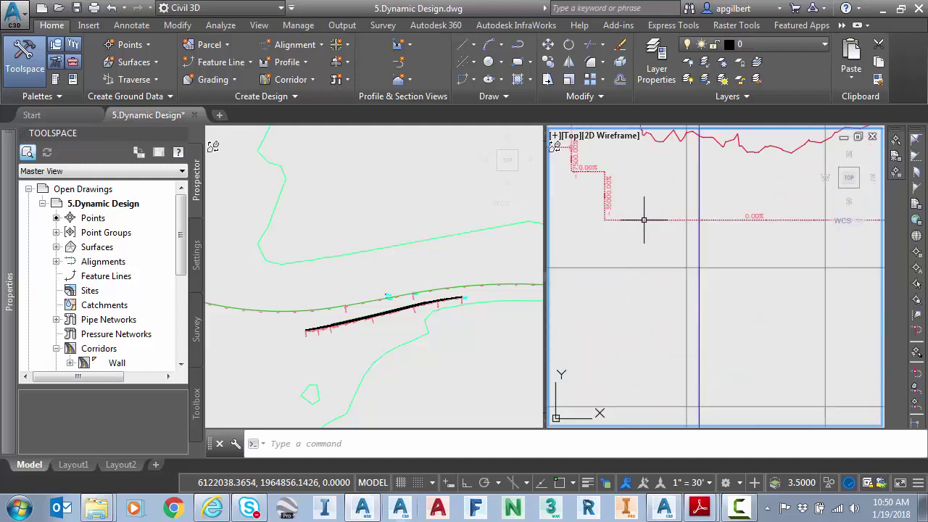
{"action": "mouse_move", "coordinate": [644, 220]}
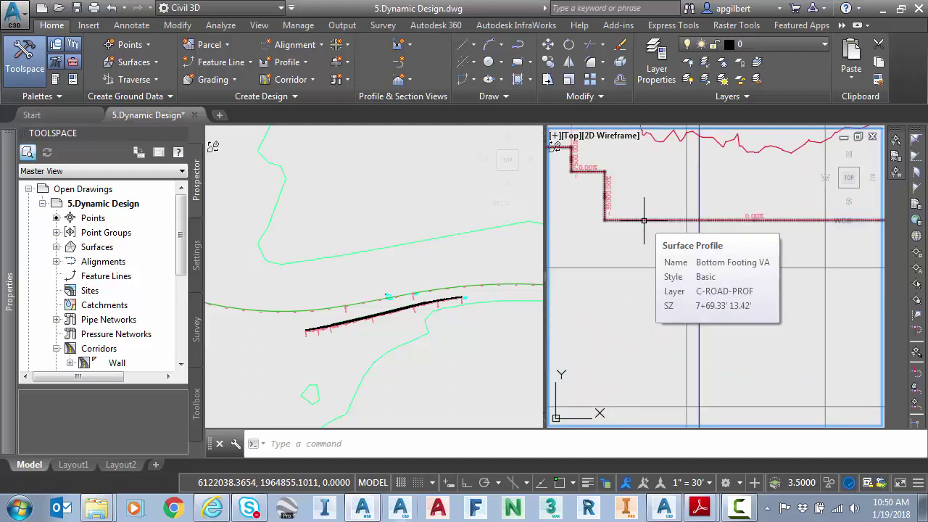
{"action": "scroll", "coordinate": [644, 220], "scroll_direction": "down", "scroll_amount": 3}
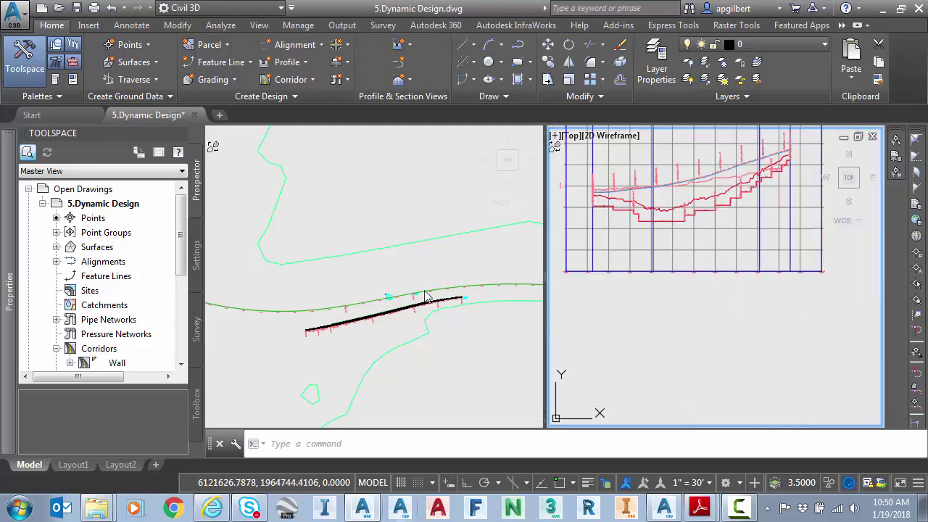
{"action": "left_click", "coordinate": [433, 265]}
{"action": "scroll", "coordinate": [437, 262], "scroll_direction": "down", "scroll_amount": 2}
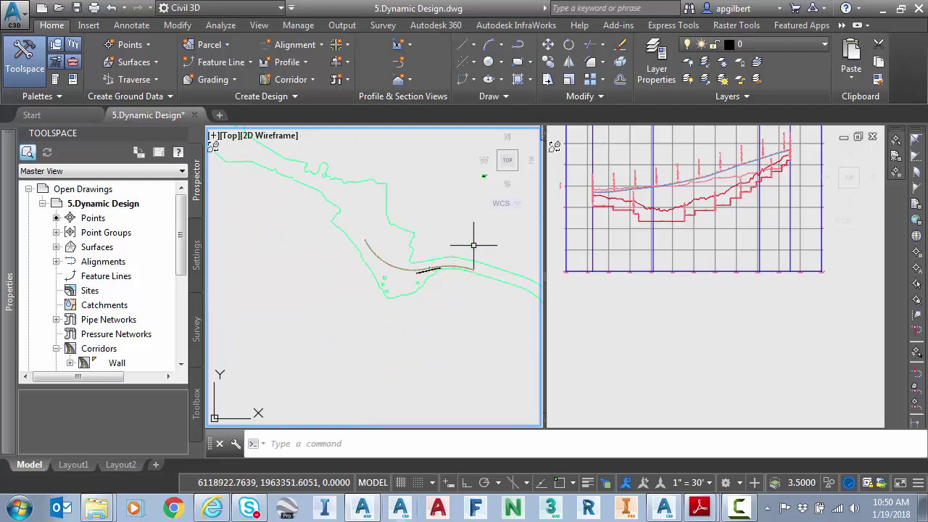
{"action": "scroll", "coordinate": [474, 246], "scroll_direction": "down", "scroll_amount": 3}
{"action": "scroll", "coordinate": [442, 267], "scroll_direction": "up", "scroll_amount": 5}
{"action": "scroll", "coordinate": [307, 259], "scroll_direction": "up", "scroll_amount": 3}
{"action": "scroll", "coordinate": [312, 259], "scroll_direction": "down", "scroll_amount": 3}
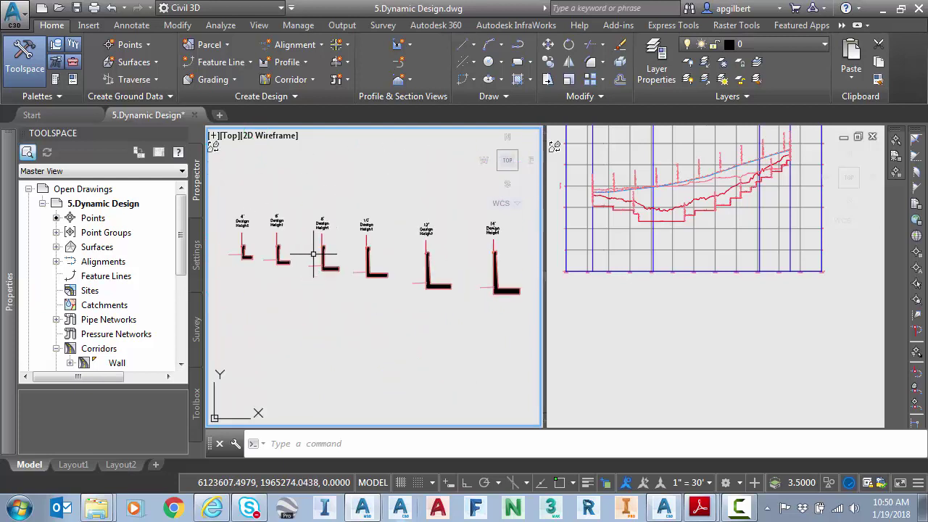
{"action": "middle_click_drag", "start_coordinate": [406, 299], "coordinate": [353, 290]}
{"action": "middle_click_drag", "start_coordinate": [436, 299], "coordinate": [363, 294]}
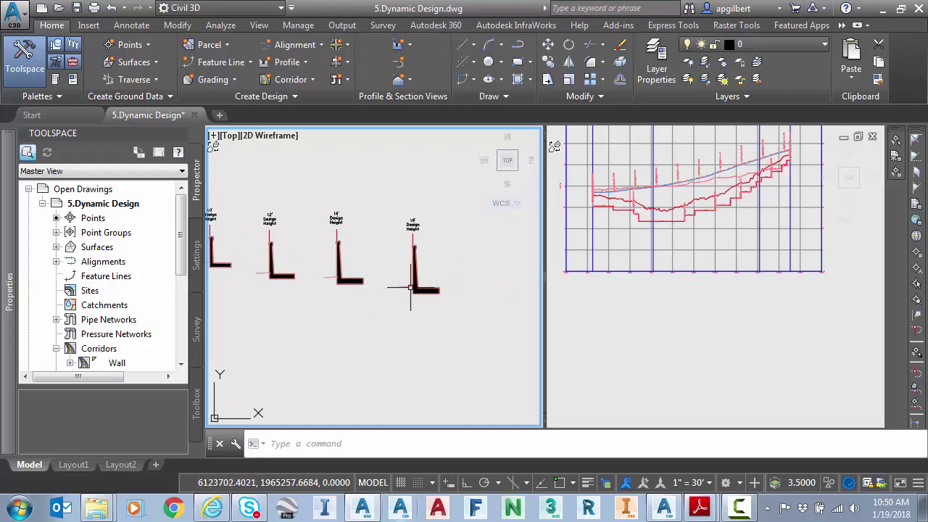
{"action": "scroll", "coordinate": [411, 286], "scroll_direction": "up", "scroll_amount": 4}
{"action": "scroll", "coordinate": [405, 284], "scroll_direction": "down", "scroll_amount": 3}
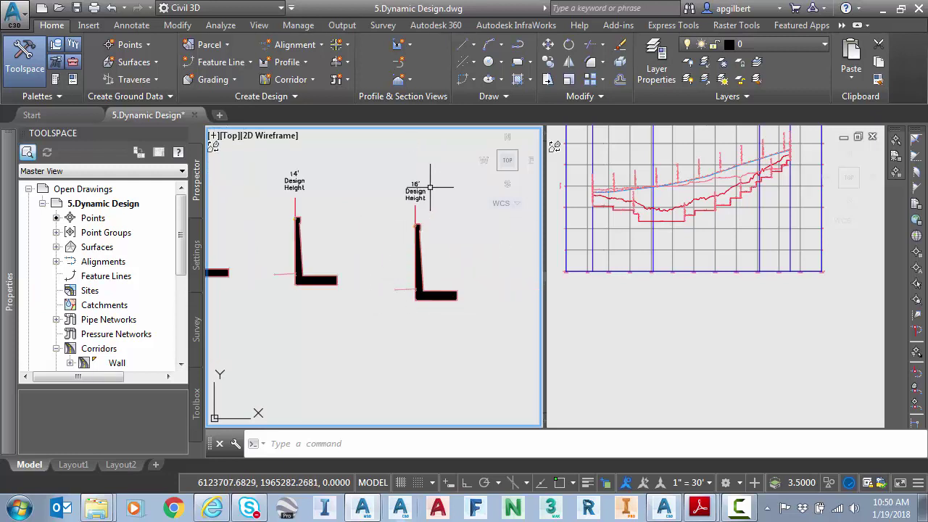
{"action": "scroll", "coordinate": [426, 193], "scroll_direction": "up", "scroll_amount": 3}
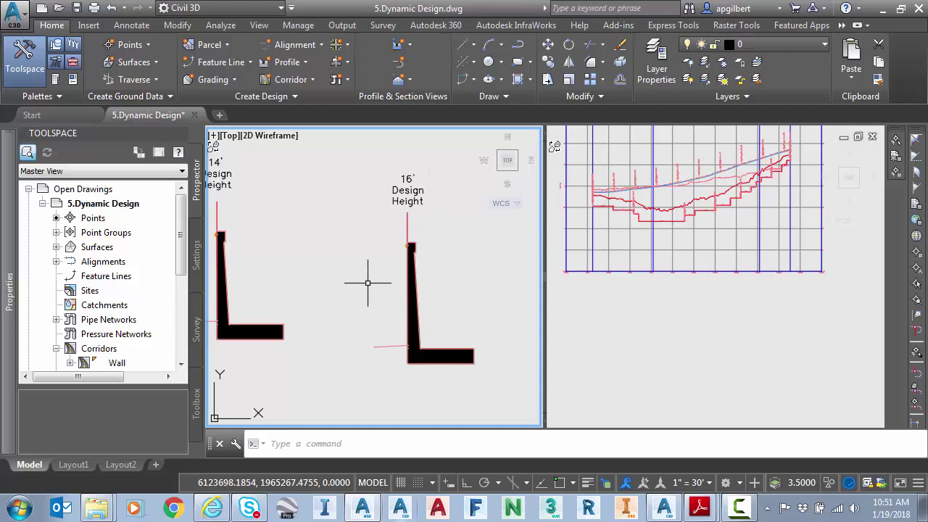
{"action": "scroll", "coordinate": [346, 278], "scroll_direction": "down", "scroll_amount": 2}
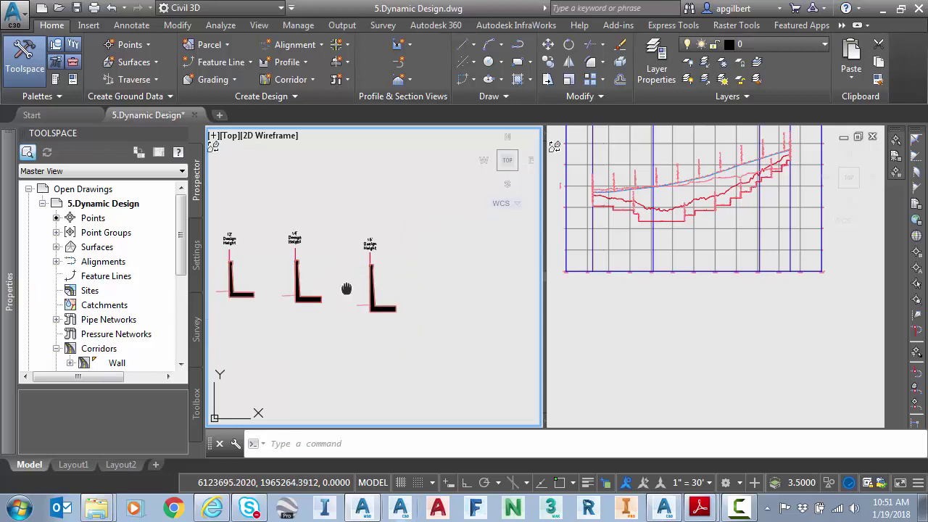
{"action": "scroll", "coordinate": [348, 286], "scroll_direction": "down", "scroll_amount": 1}
{"action": "scroll", "coordinate": [361, 243], "scroll_direction": "up", "scroll_amount": 6}
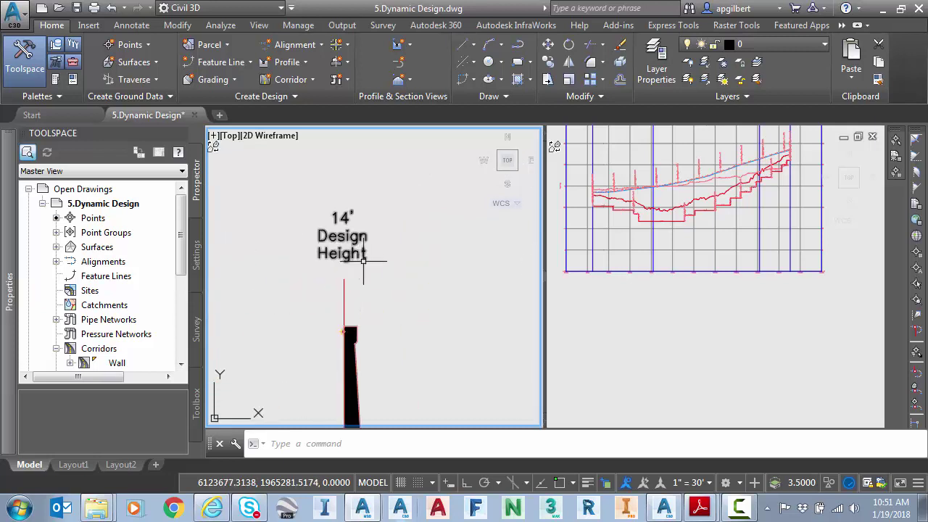
{"action": "scroll", "coordinate": [363, 254], "scroll_direction": "down", "scroll_amount": 8}
{"action": "scroll", "coordinate": [363, 275], "scroll_direction": "up", "scroll_amount": 5}
{"action": "scroll", "coordinate": [435, 270], "scroll_direction": "down", "scroll_amount": 5}
{"action": "scroll", "coordinate": [392, 297], "scroll_direction": "up", "scroll_amount": 3}
{"action": "middle_click_drag", "start_coordinate": [394, 297], "coordinate": [361, 299]}
{"action": "scroll", "coordinate": [360, 299], "scroll_direction": "down", "scroll_amount": 3}
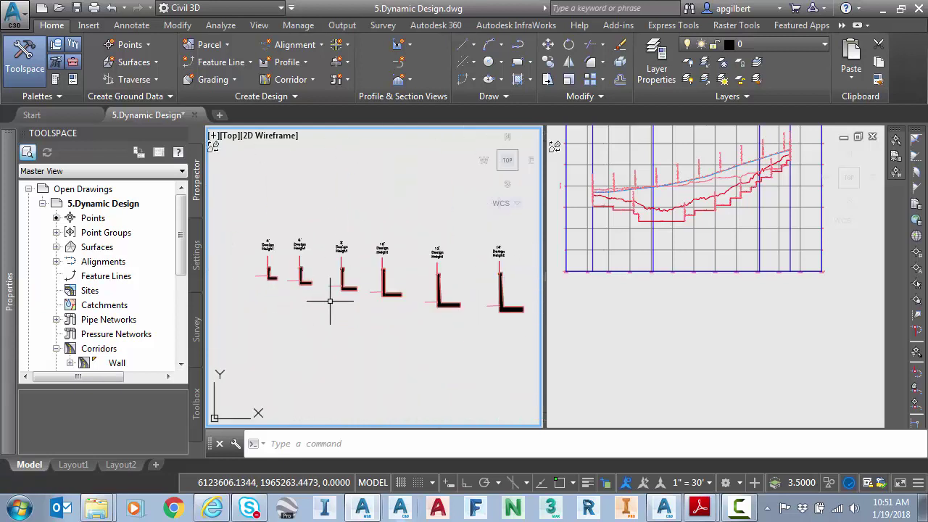
{"action": "scroll", "coordinate": [442, 271], "scroll_direction": "up", "scroll_amount": 2}
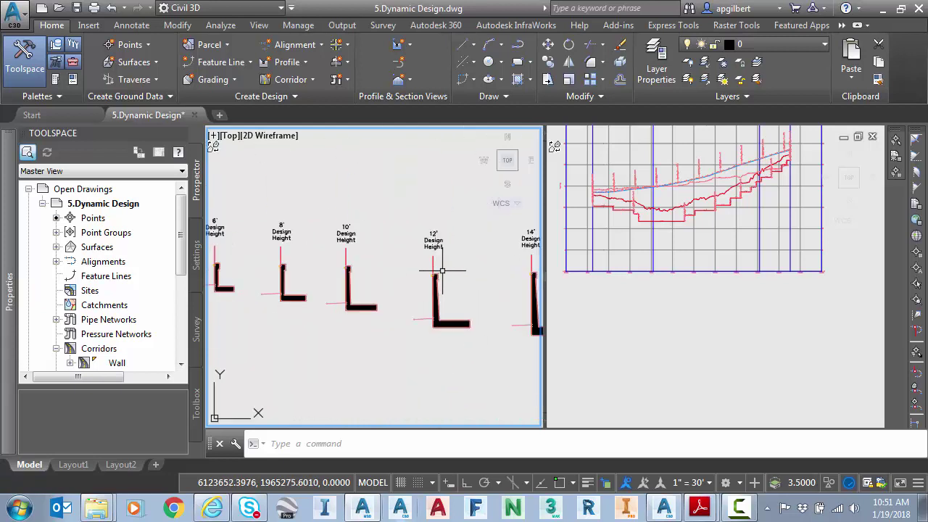
{"action": "scroll", "coordinate": [441, 270], "scroll_direction": "down", "scroll_amount": 2}
{"action": "scroll", "coordinate": [118, 252], "scroll_direction": "down", "scroll_amount": 3}
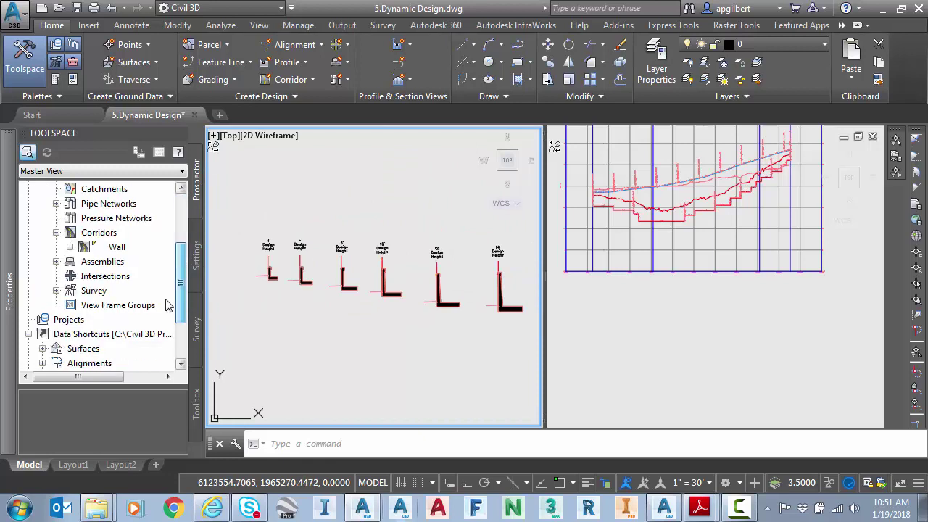
{"action": "right_click", "coordinate": [119, 251]}
{"action": "left_click", "coordinate": [147, 258]}
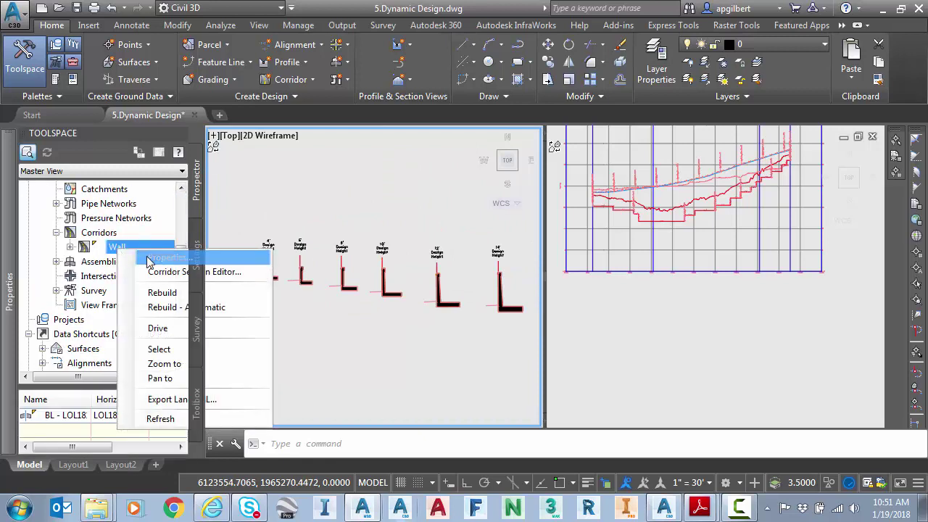
{"action": "left_click_drag", "start_coordinate": [241, 166], "coordinate": [328, 166]}
{"action": "left_click", "coordinate": [255, 196]}
{"action": "left_click", "coordinate": [252, 210]}
{"action": "left_click", "coordinate": [253, 235]}
{"action": "left_click", "coordinate": [253, 256]}
{"action": "left_click", "coordinate": [255, 287]}
{"action": "left_click", "coordinate": [250, 328]}
{"action": "left_click", "coordinate": [250, 355]}
{"action": "left_click", "coordinate": [254, 383]}
{"action": "scroll", "coordinate": [269, 341], "scroll_direction": "down", "scroll_amount": 1}
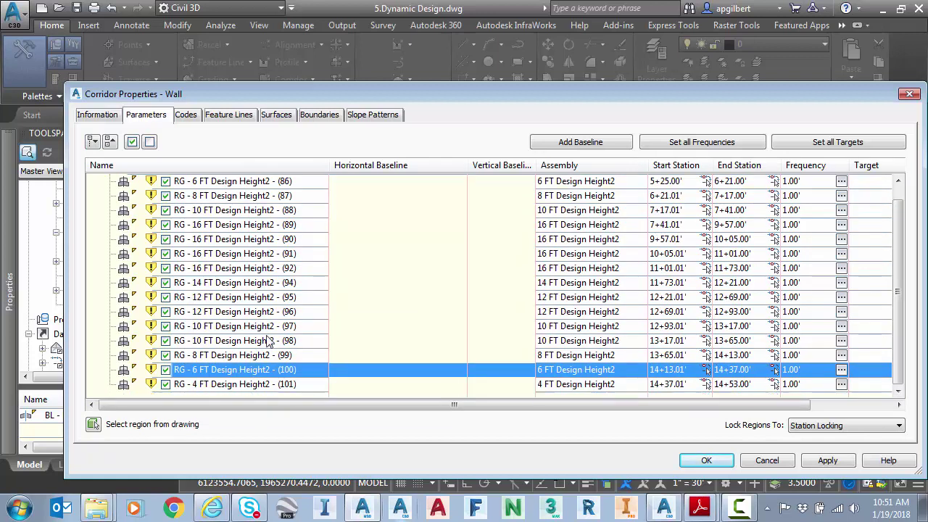
{"action": "double_click", "coordinate": [76, 95]}
{"action": "scroll", "coordinate": [301, 267], "scroll_direction": "down", "scroll_amount": 2}
{"action": "scroll", "coordinate": [344, 282], "scroll_direction": "up", "scroll_amount": 5}
{"action": "scroll", "coordinate": [344, 281], "scroll_direction": "down", "scroll_amount": 5}
{"action": "middle_click_drag", "start_coordinate": [331, 311], "coordinate": [472, 269]}
{"action": "scroll", "coordinate": [255, 361], "scroll_direction": "up", "scroll_amount": 5}
{"action": "scroll", "coordinate": [275, 265], "scroll_direction": "up", "scroll_amount": 2}
{"action": "middle_click_drag", "start_coordinate": [276, 266], "coordinate": [394, 307]}
{"action": "scroll", "coordinate": [358, 297], "scroll_direction": "up", "scroll_amount": 3}
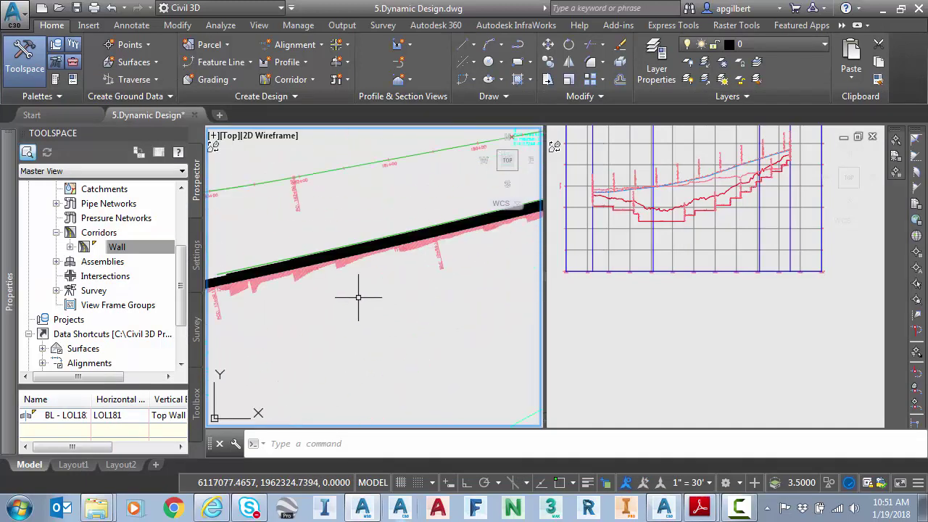
- Open the Wall corridor in the 3D Object Viewer
{"action": "left_click", "coordinate": [296, 268]}
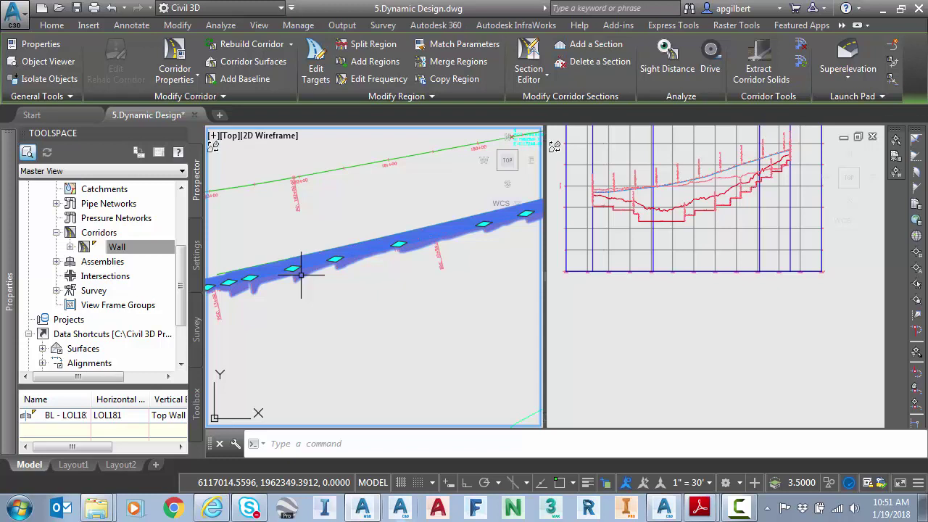
{"action": "right_click", "coordinate": [301, 275]}
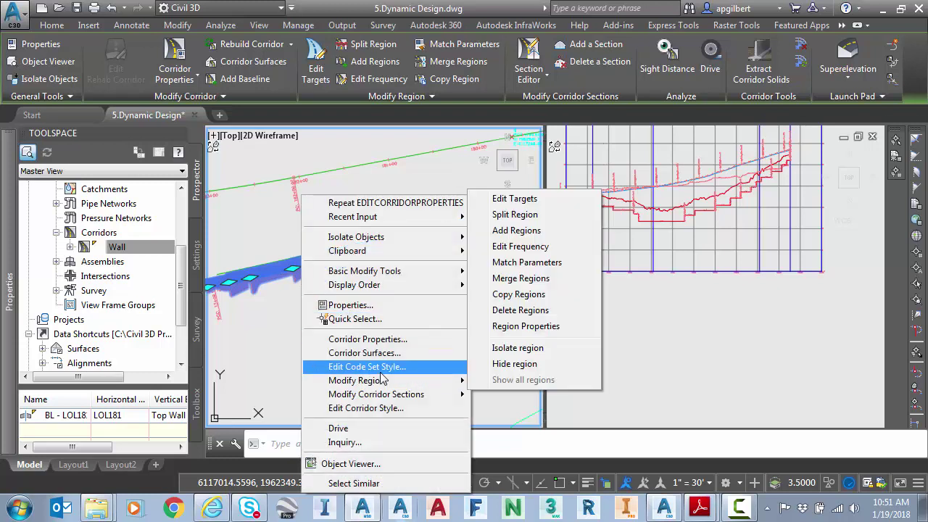
{"action": "left_click", "coordinate": [350, 463]}
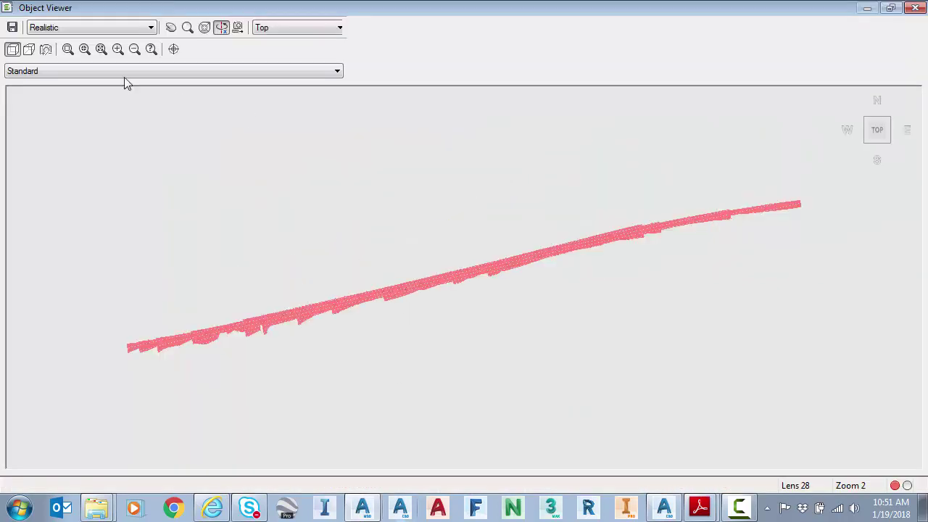
- Orbit and zoom to a long side view of the wall stem over stepped footings
{"action": "left_click_drag", "start_coordinate": [539, 269], "coordinate": [353, 214]}
{"action": "left_click_drag", "start_coordinate": [346, 280], "coordinate": [481, 321]}
{"action": "scroll", "coordinate": [475, 294], "scroll_direction": "up", "scroll_amount": 5}
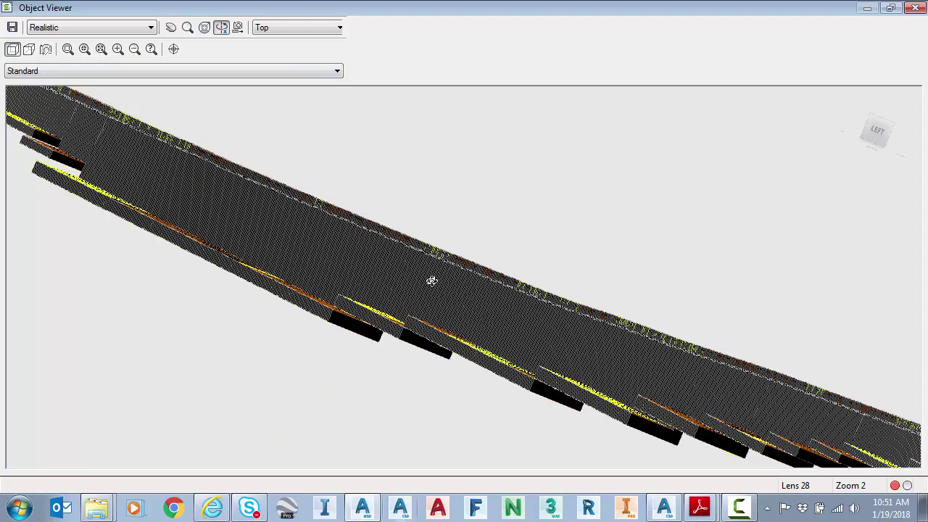
{"action": "left_click_drag", "start_coordinate": [181, 211], "coordinate": [247, 307]}
{"action": "mouse_move", "coordinate": [614, 300]}
{"action": "left_mouse_down"}
{"action": "mouse_move", "coordinate": [583, 296]}
{"action": "mouse_move", "coordinate": [616, 299]}
{"action": "left_mouse_up"}
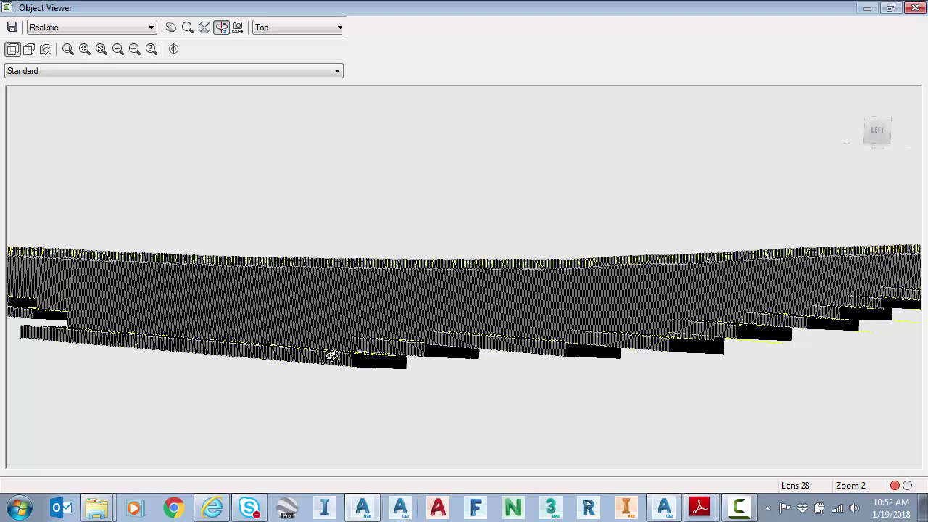
{"action": "left_click_drag", "start_coordinate": [332, 356], "coordinate": [283, 294]}
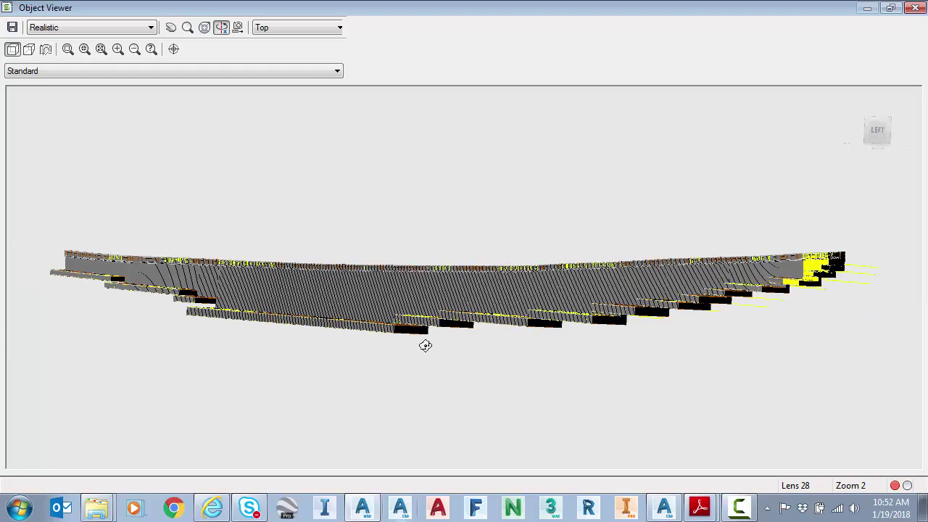